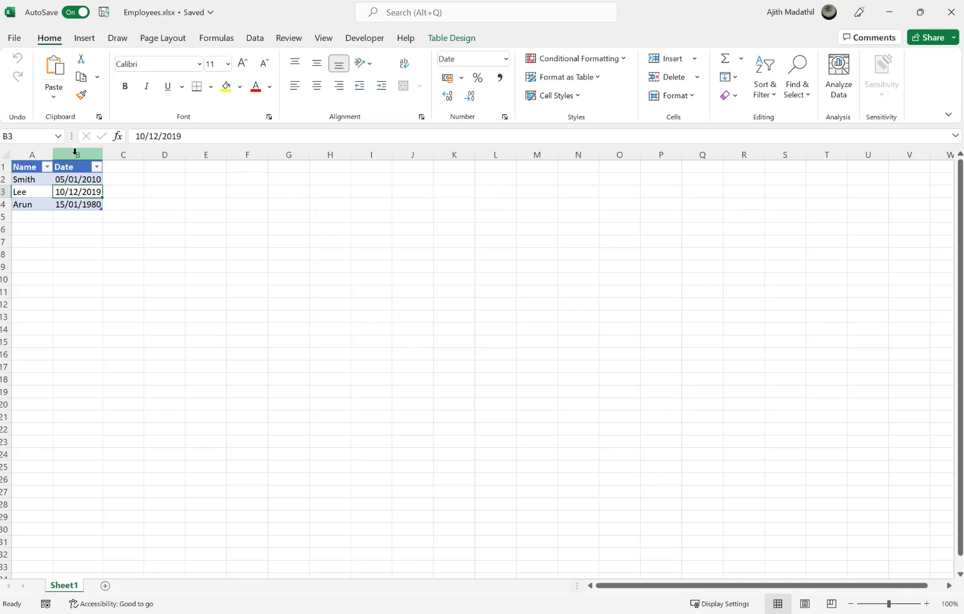
- Select column B, the entire Date column of the Employees table in Excel
left_click(78, 155)
right_click(78, 155)
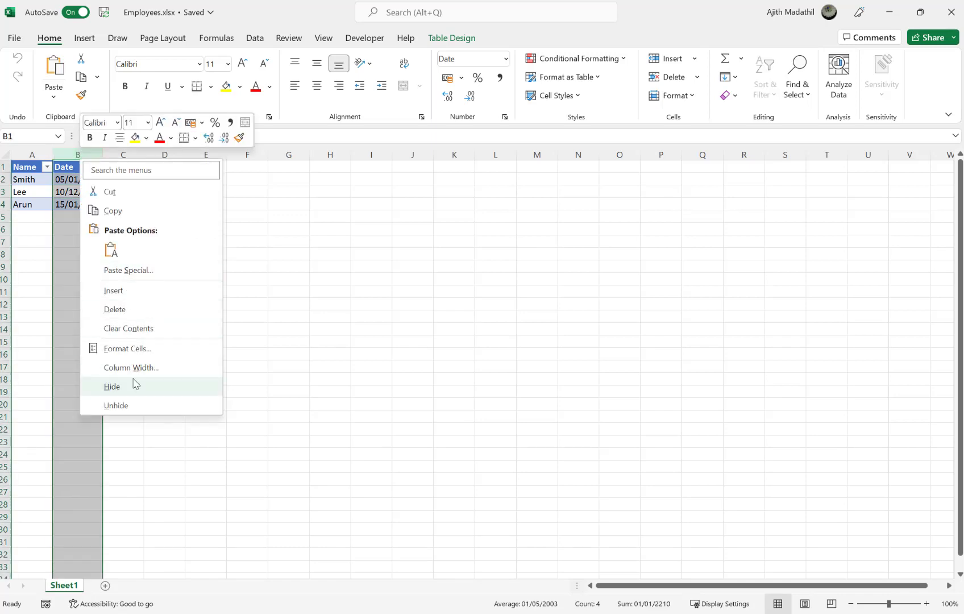
left_click(134, 351)
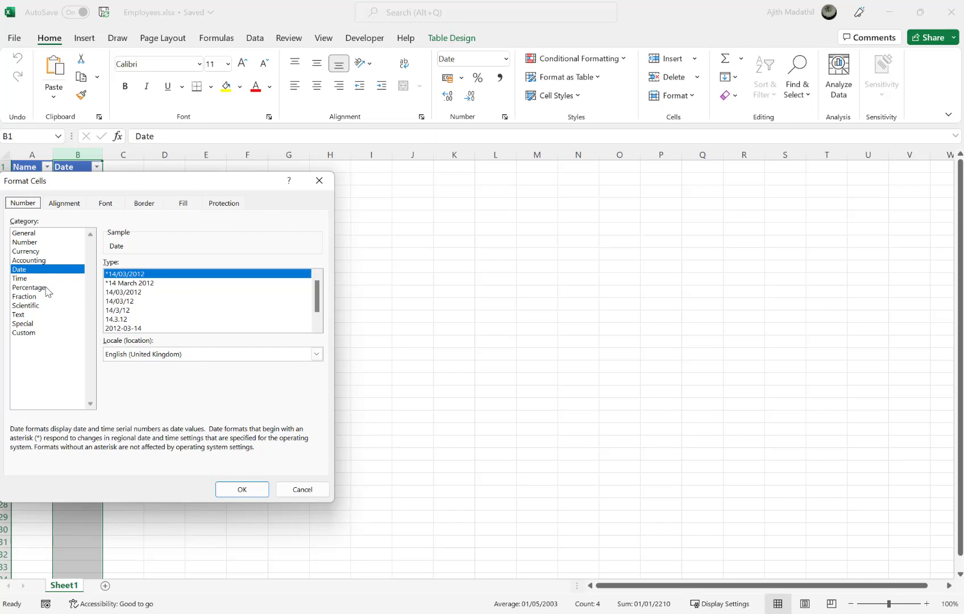
left_click(299, 490)
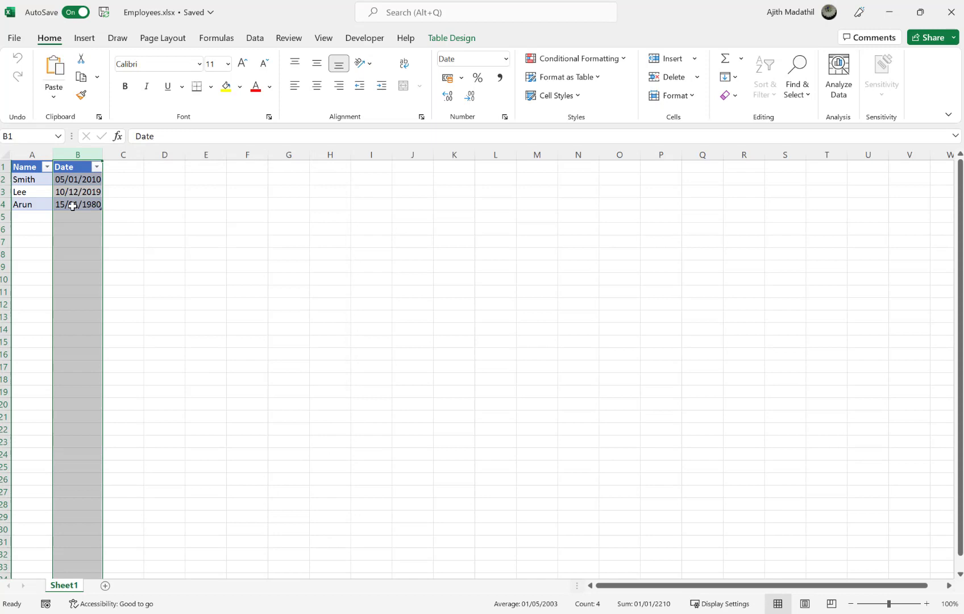
left_click(65, 179)
left_click(76, 193)
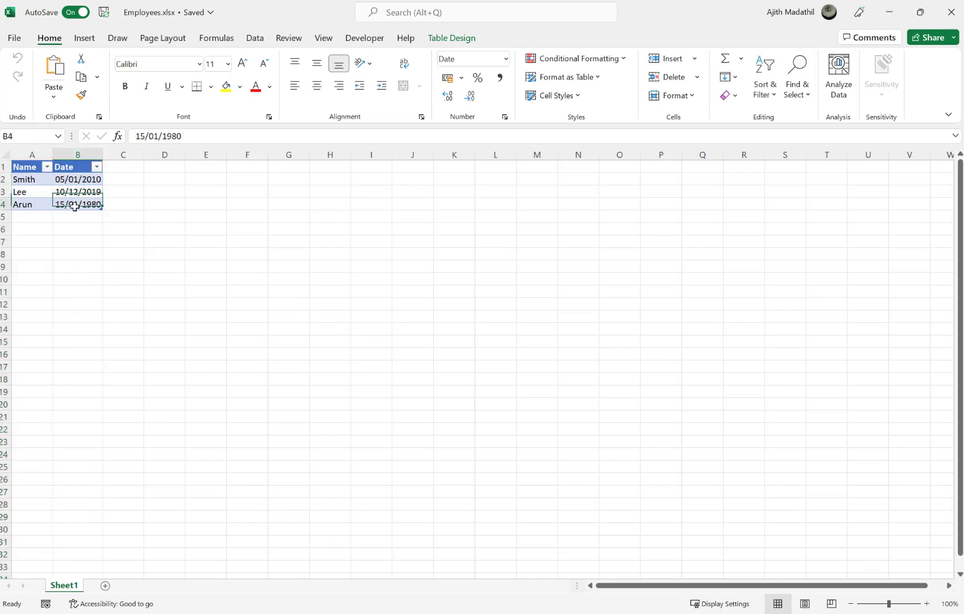
left_click(78, 206)
left_click(78, 193)
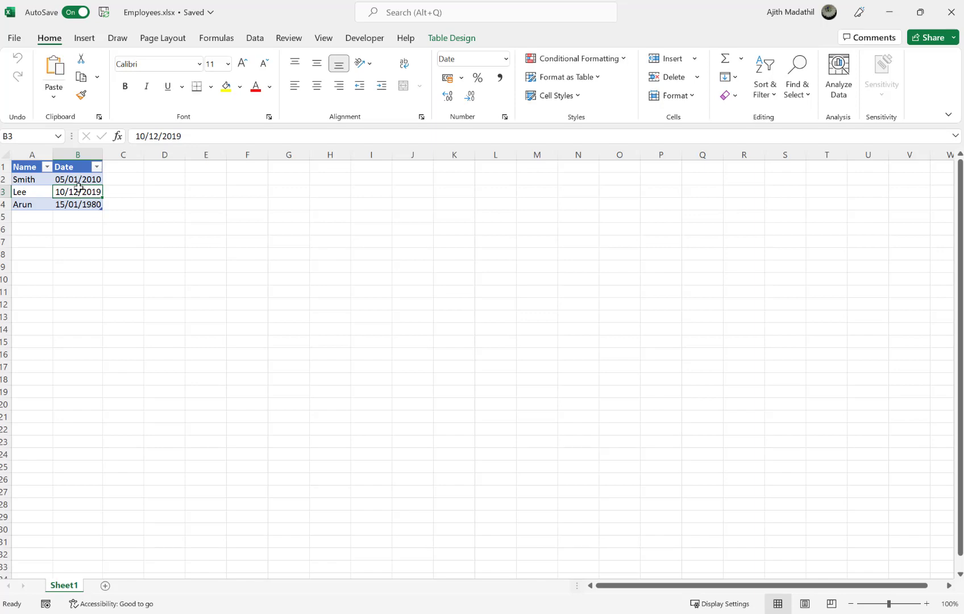
- Add an Excel Online (Business) 'List rows present in a table' action to the flow
left_click(892, 12)
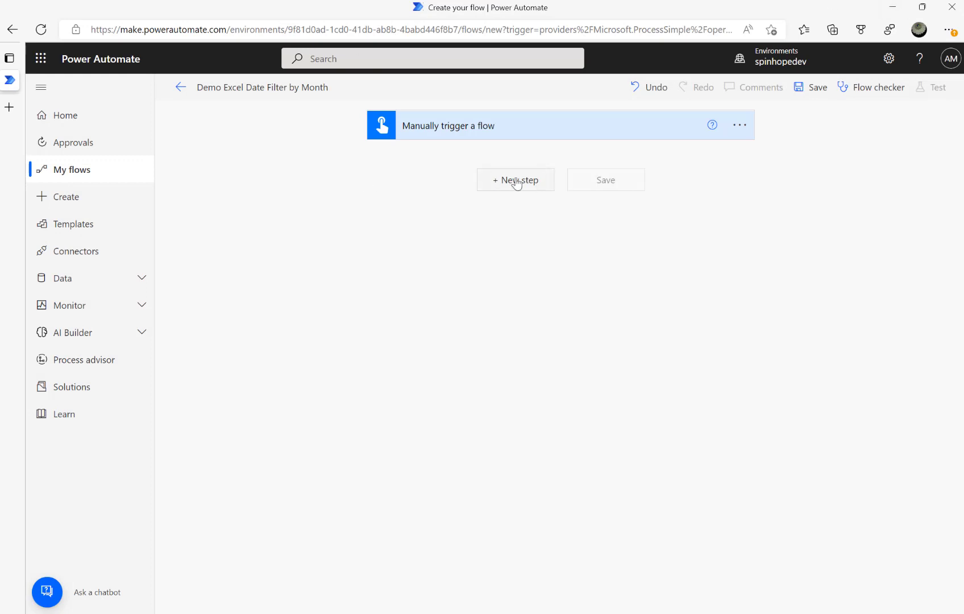
left_click(516, 181)
left_click(551, 289)
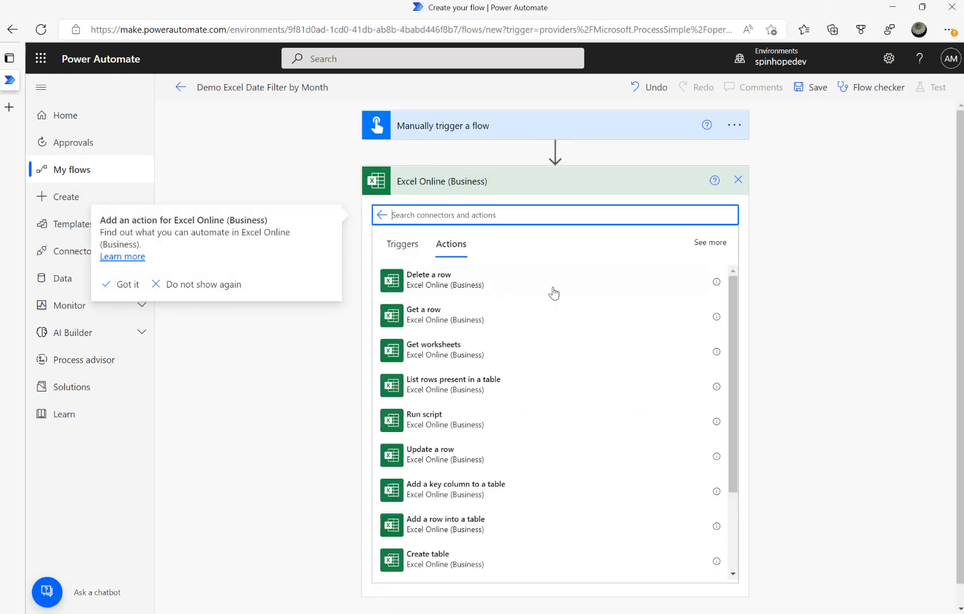
left_click(427, 389)
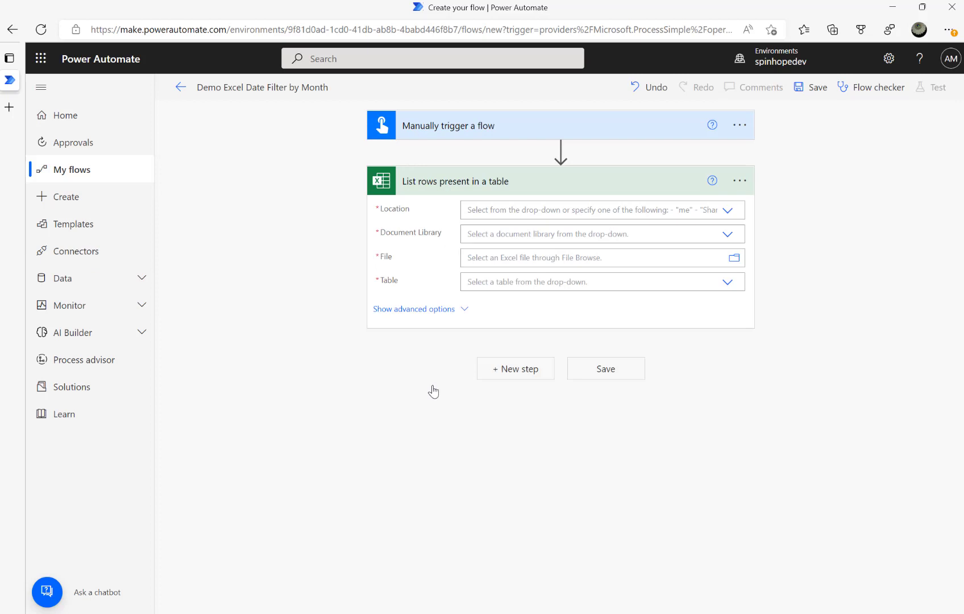
- Set its Location to OneDrive for Business and Document Library to OneDrive
left_click(730, 213)
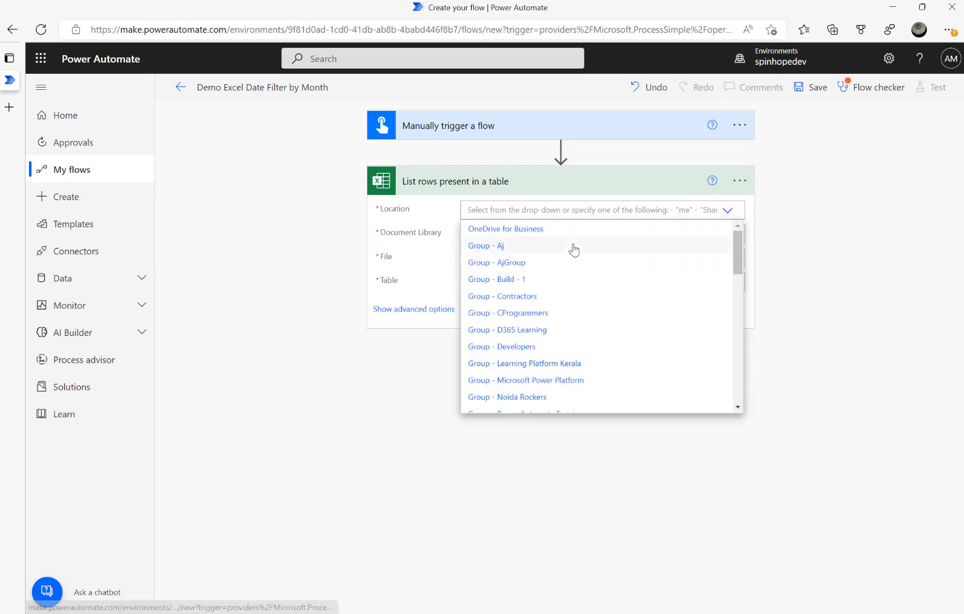
left_click(538, 228)
left_click(727, 236)
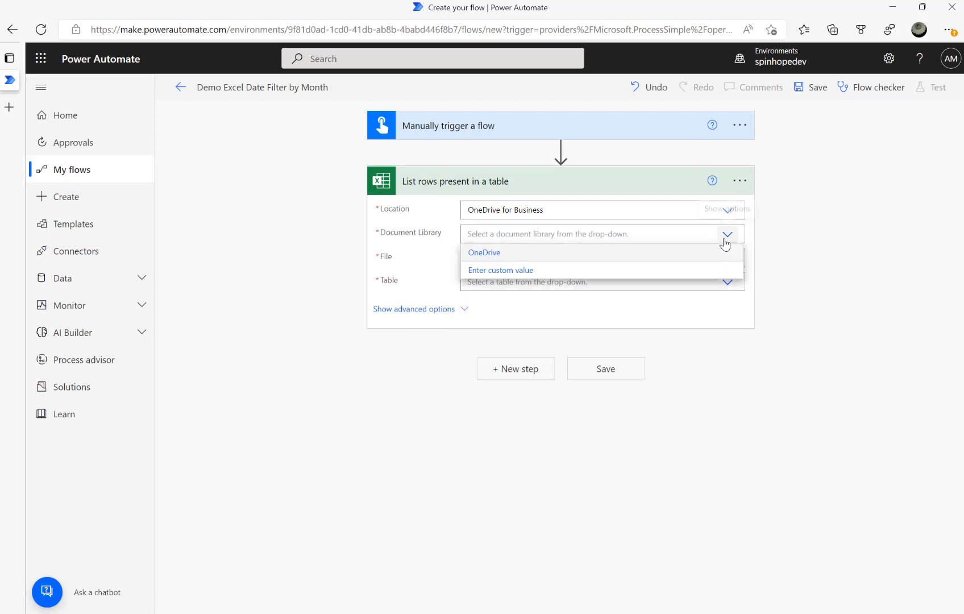
left_click(488, 251)
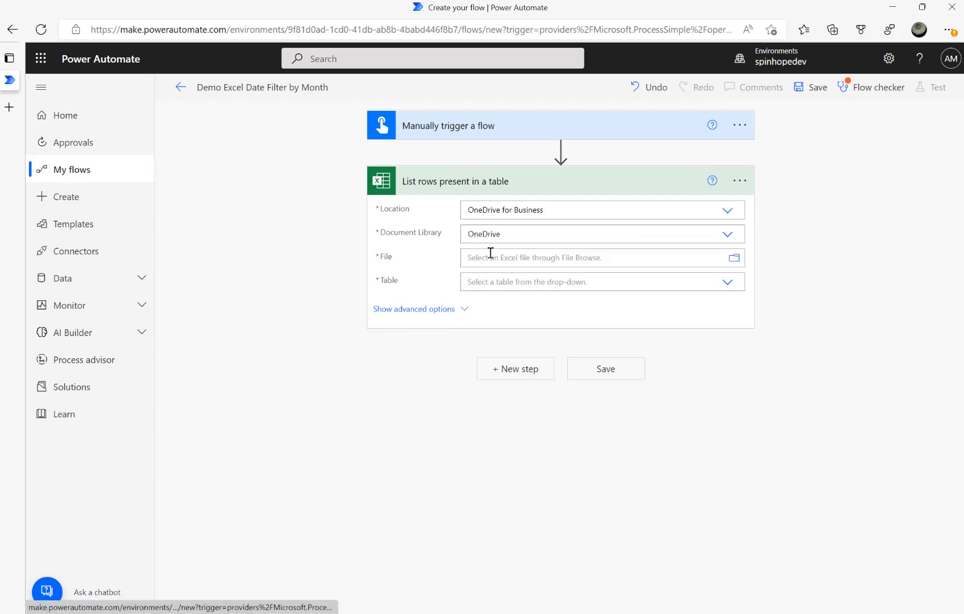
- Choose /FlowDemo/Employees.xlsx as the file and Table2 as the table
left_click(733, 259)
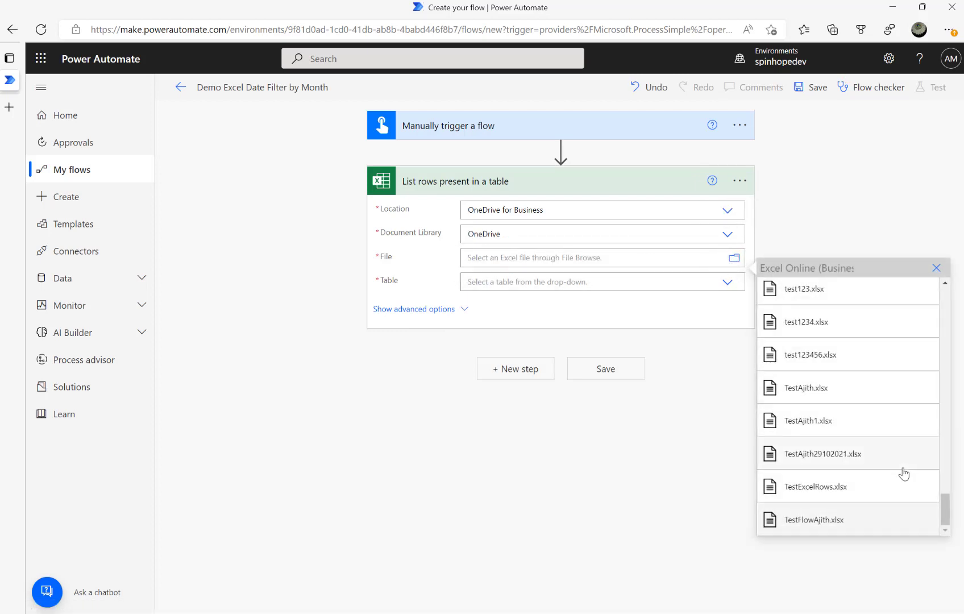
scroll(904, 466, "up", 5)
scroll(904, 466, "up", 5)
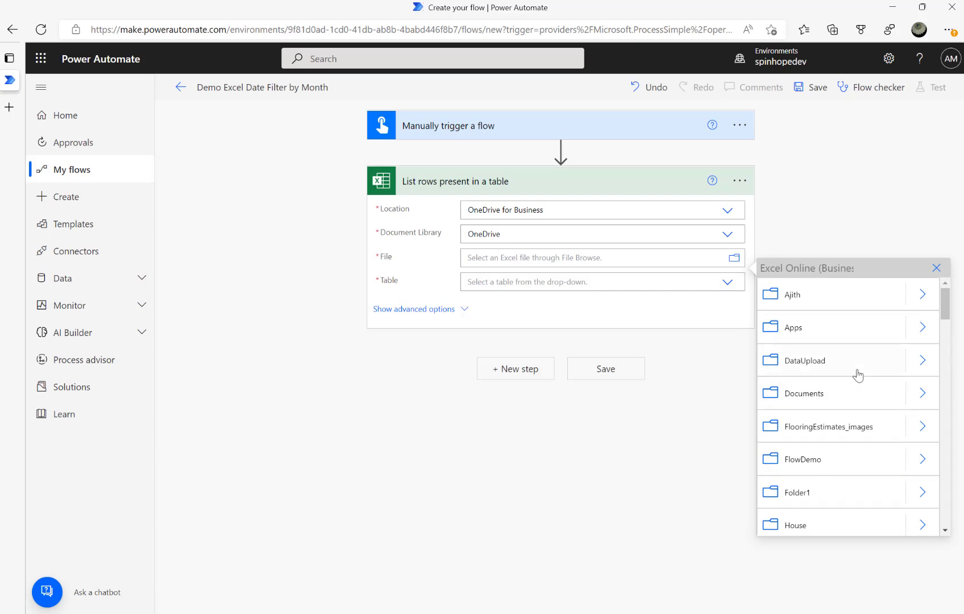
left_click(922, 460)
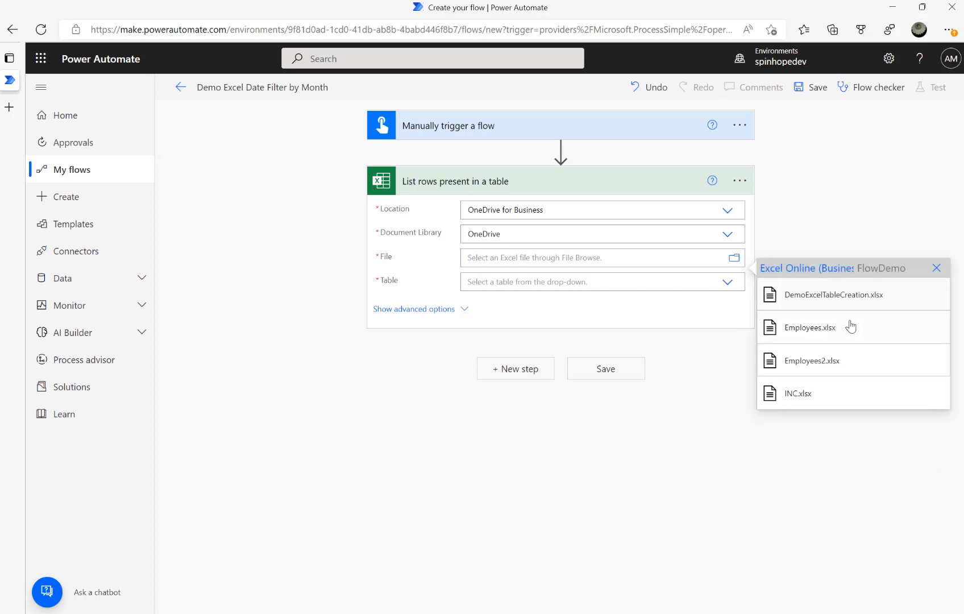
left_click(817, 335)
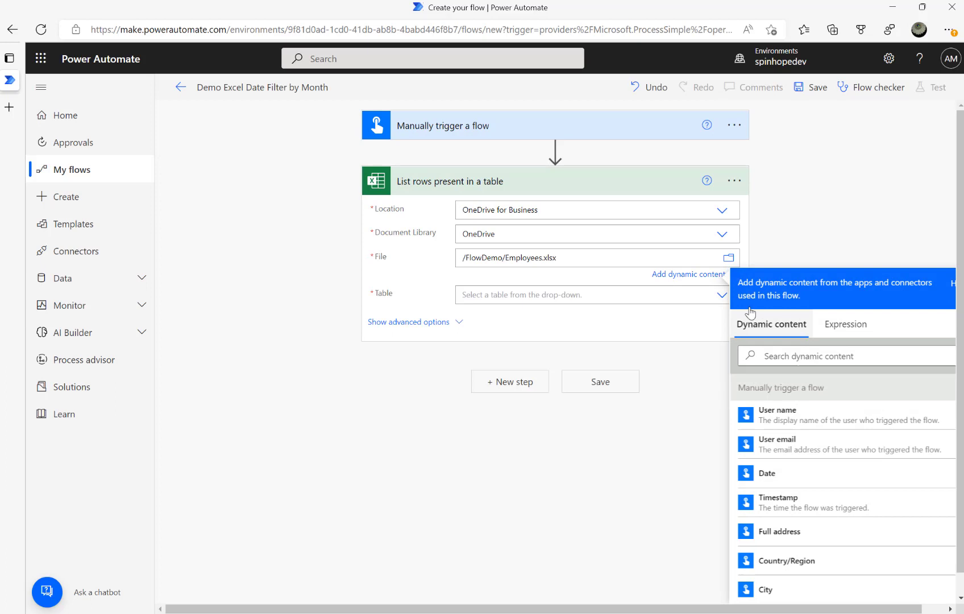
left_click(471, 294)
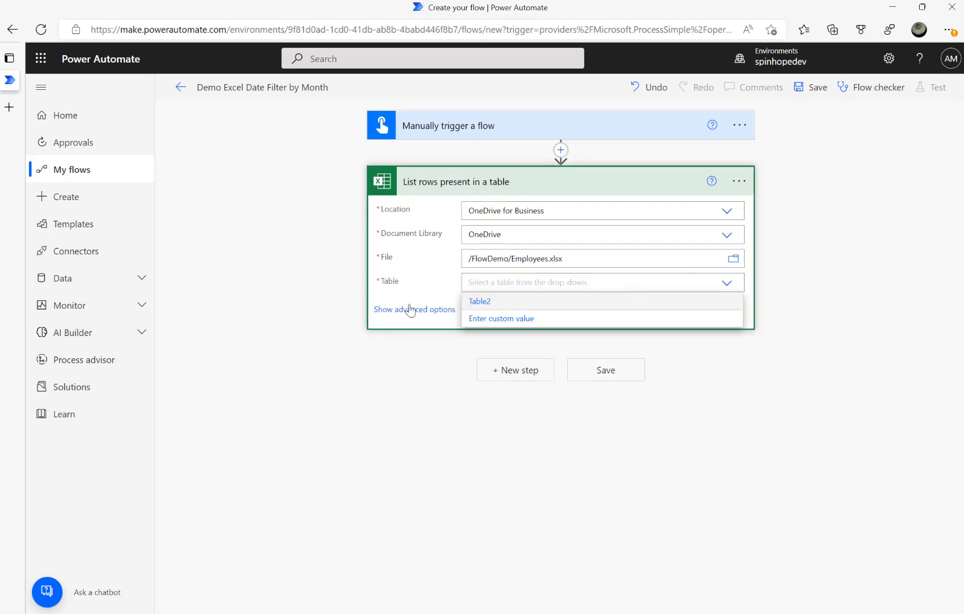
left_click(472, 302)
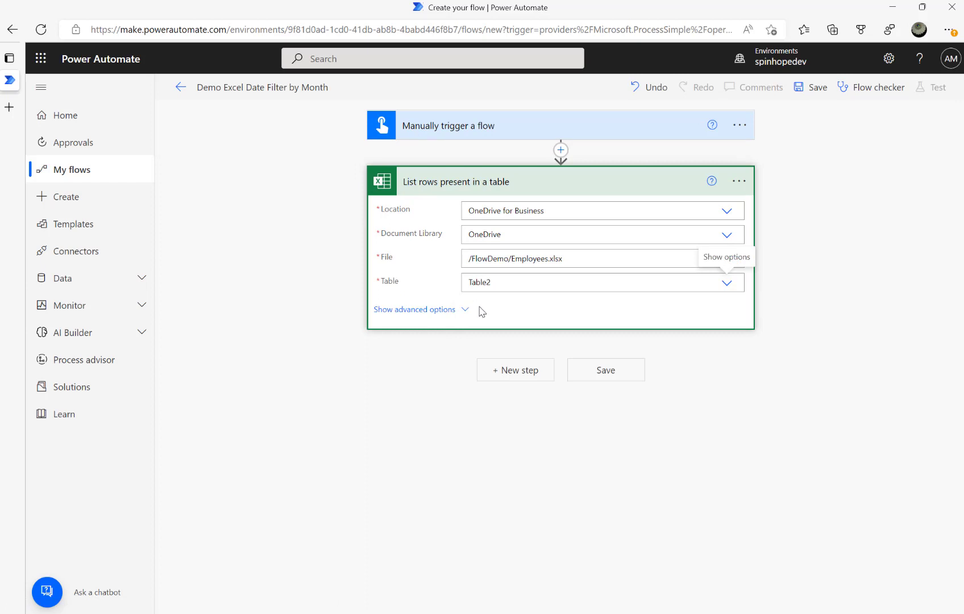
- Add a Compose action with each row's Date as input, inside Apply to each, and save
left_click(501, 375)
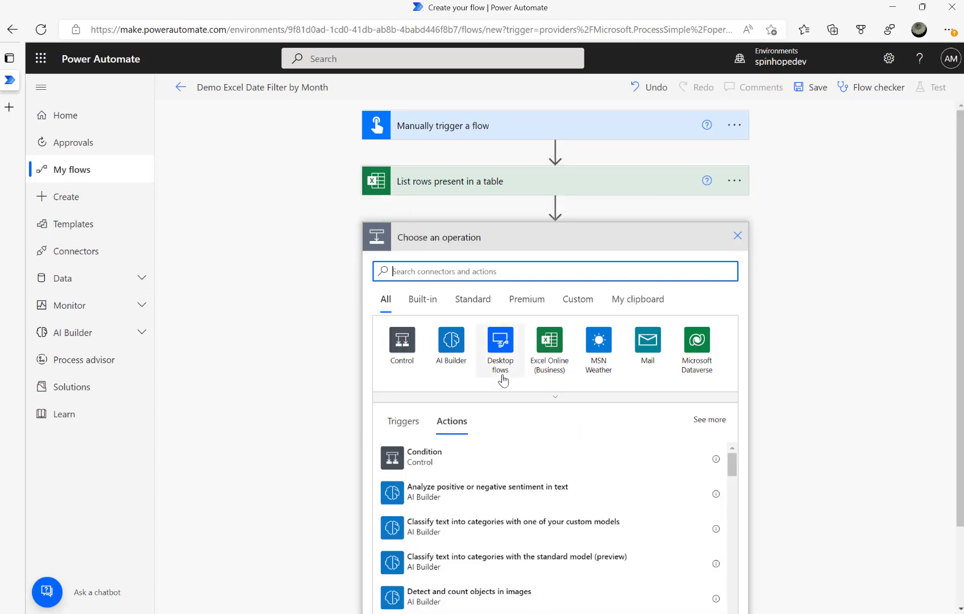
type("compose")
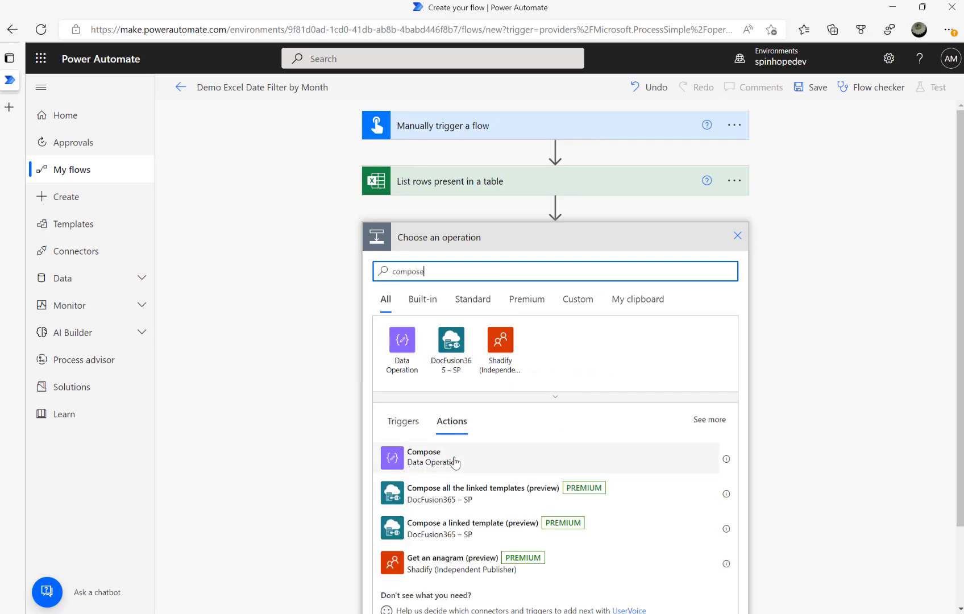
left_click(455, 462)
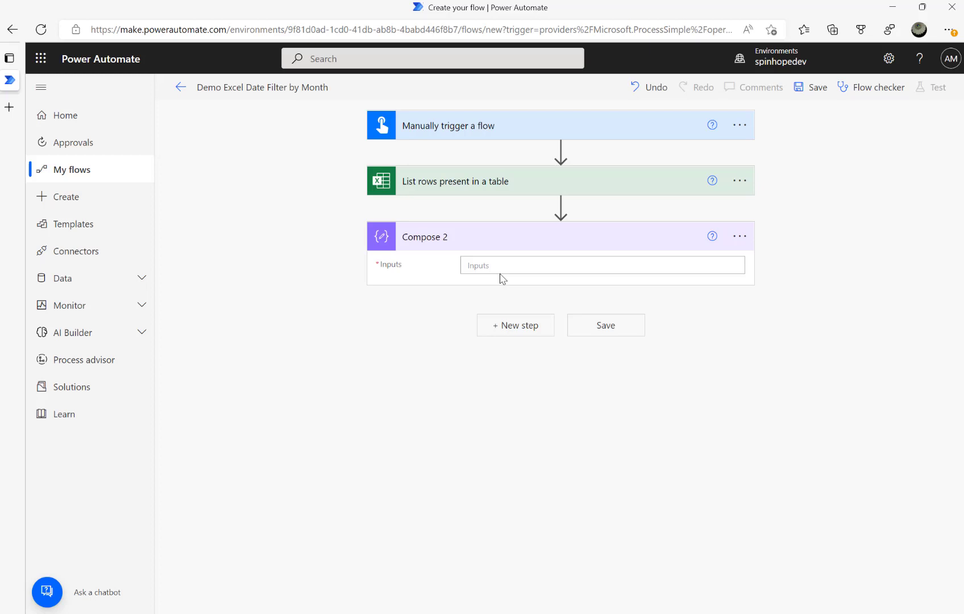
left_click(507, 267)
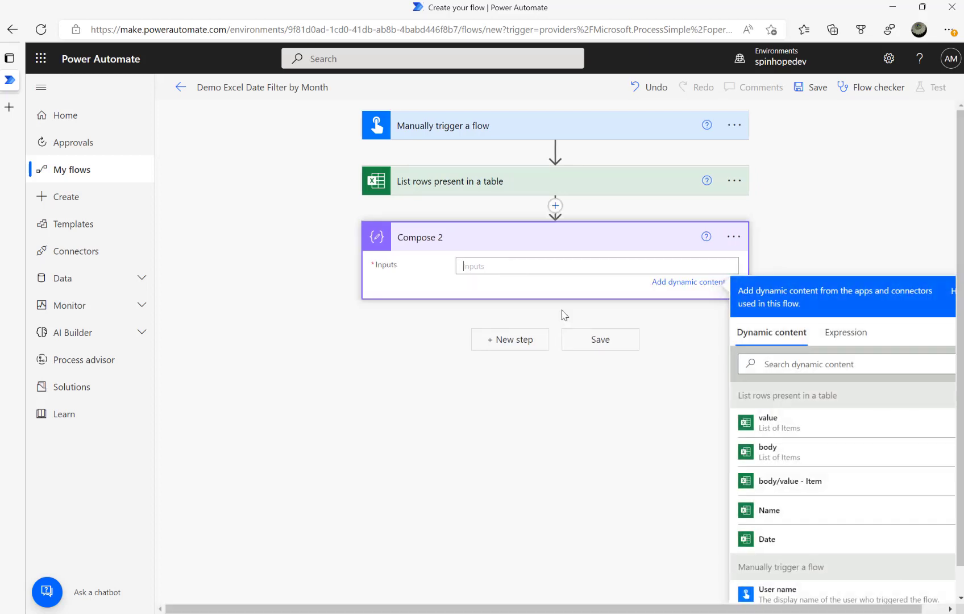
left_click(755, 538)
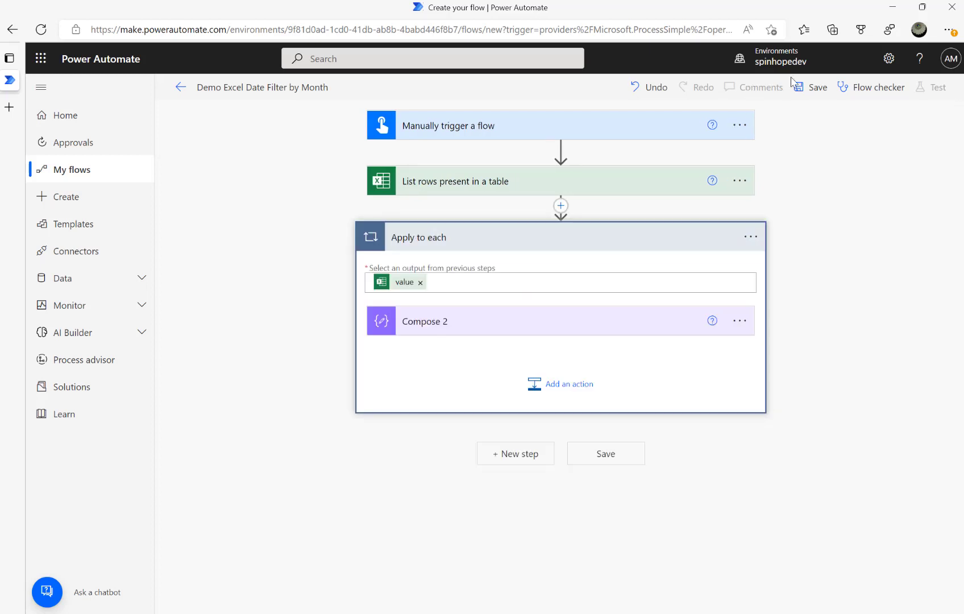
left_click(805, 98)
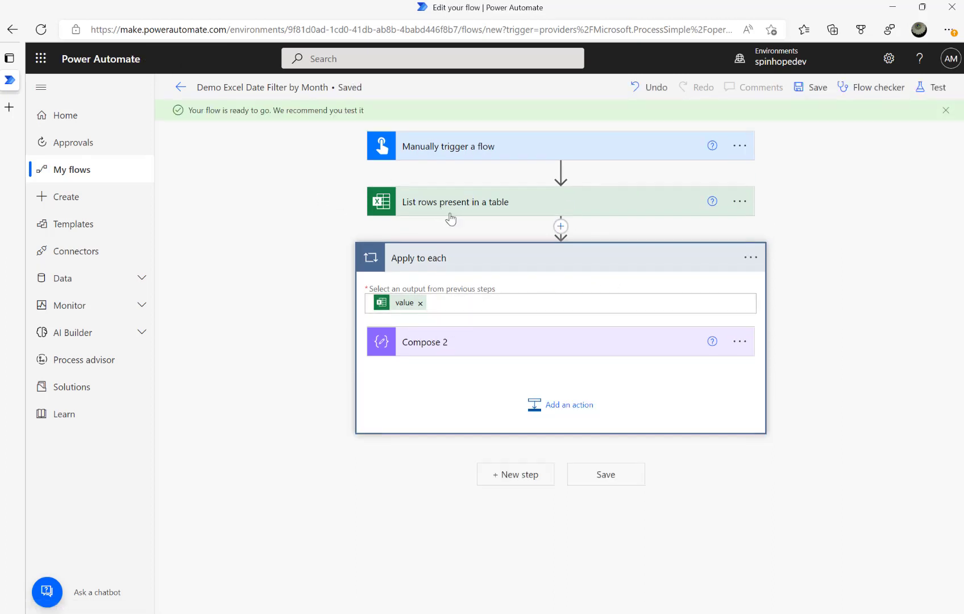
- Run a manual test of the flow with the Excel connection and open the results
left_click(926, 87)
left_click(774, 118)
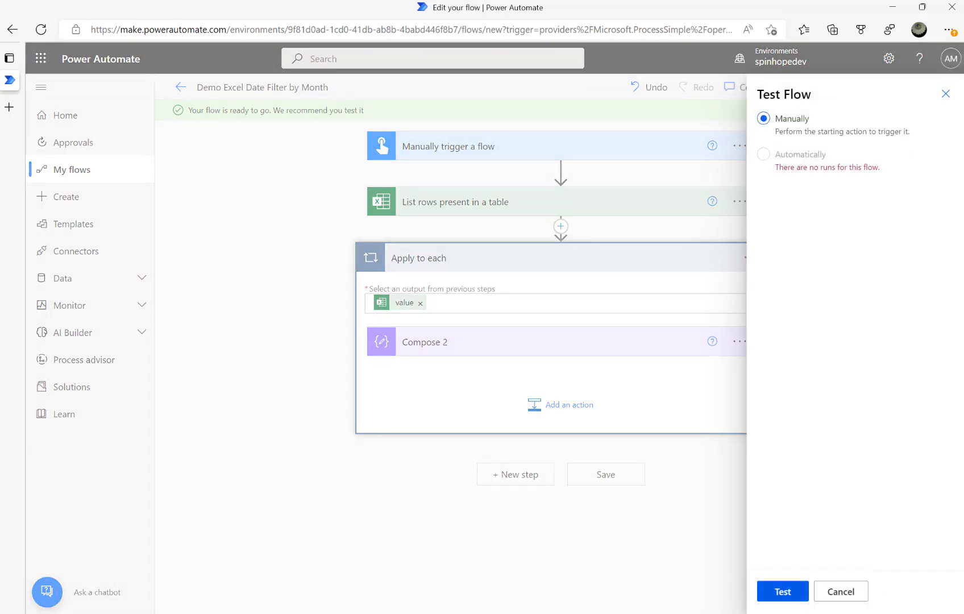
left_click(781, 591)
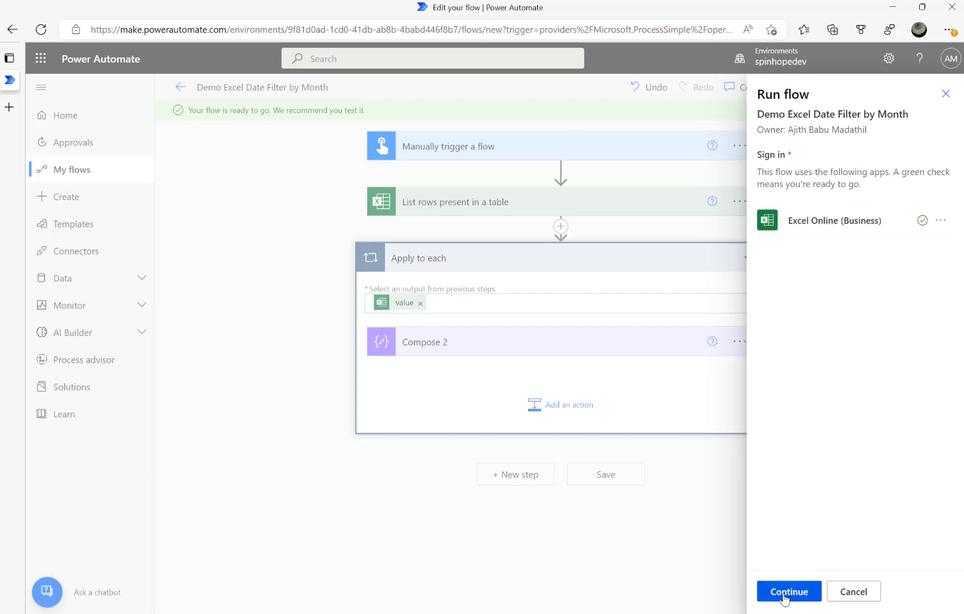
left_click(785, 594)
left_click(785, 594)
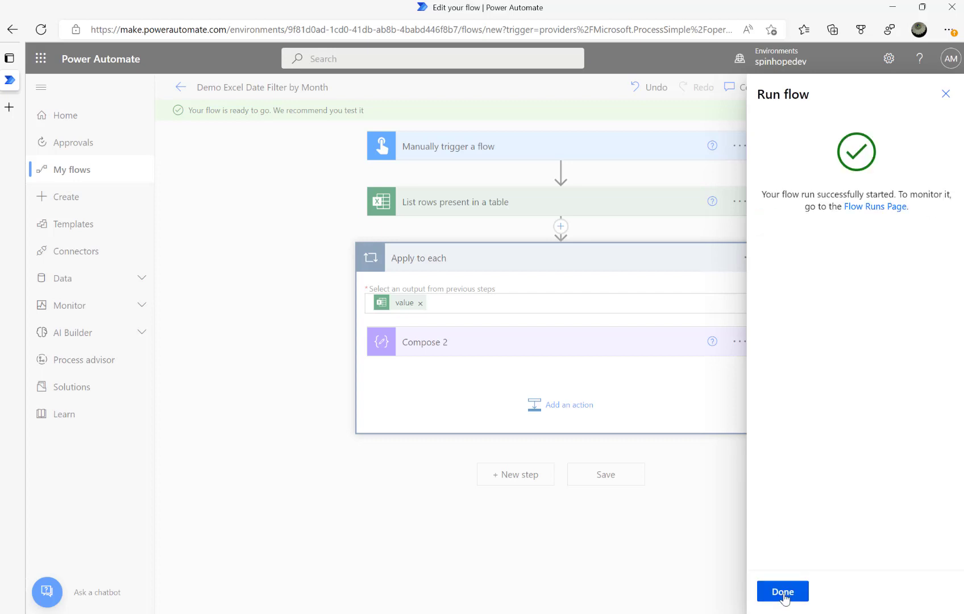
left_click(785, 594)
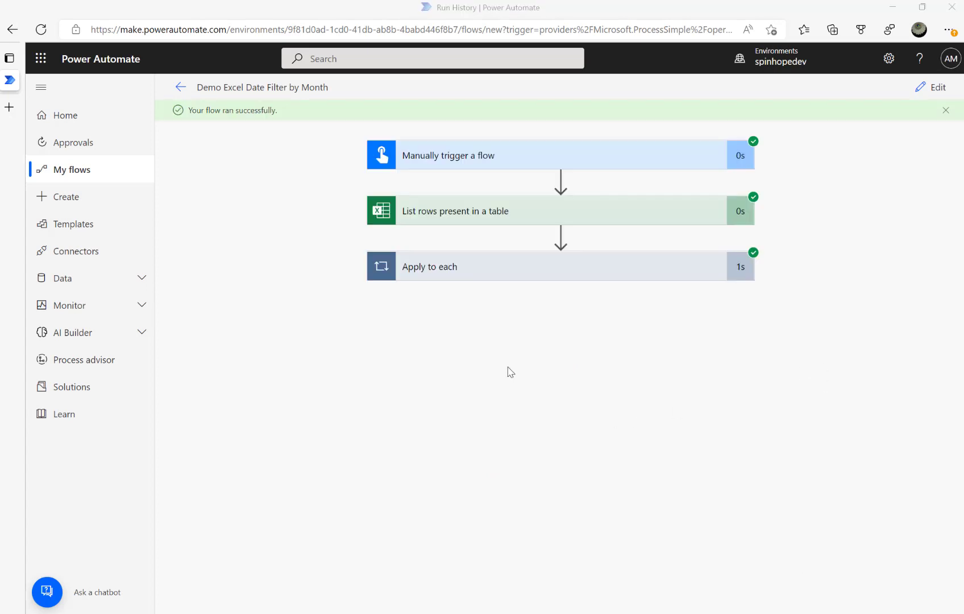
- Inspect Compose 2 outputs for all three iterations, showing serial numbers like 43809 and 29235
left_click(455, 280)
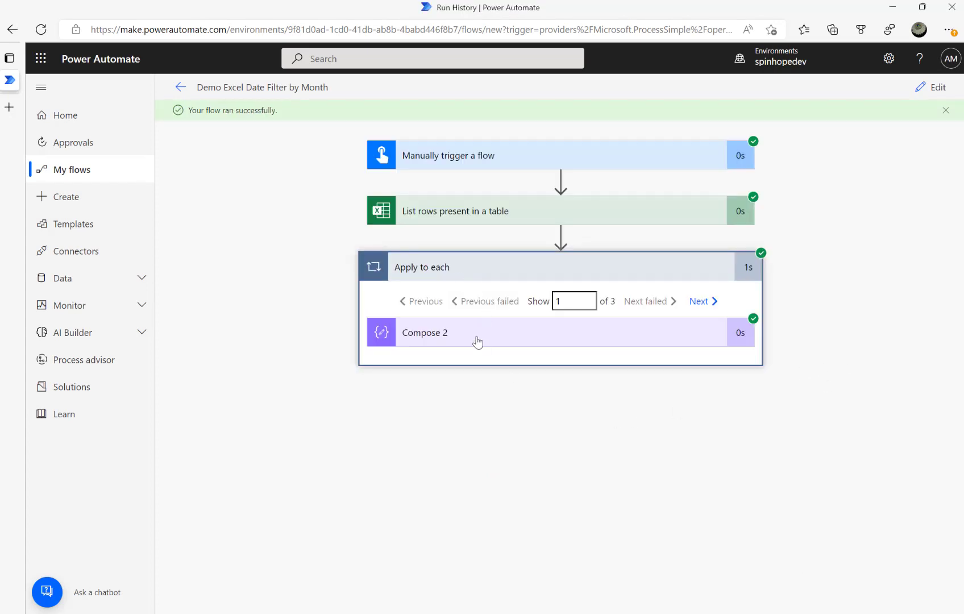
left_click(459, 338)
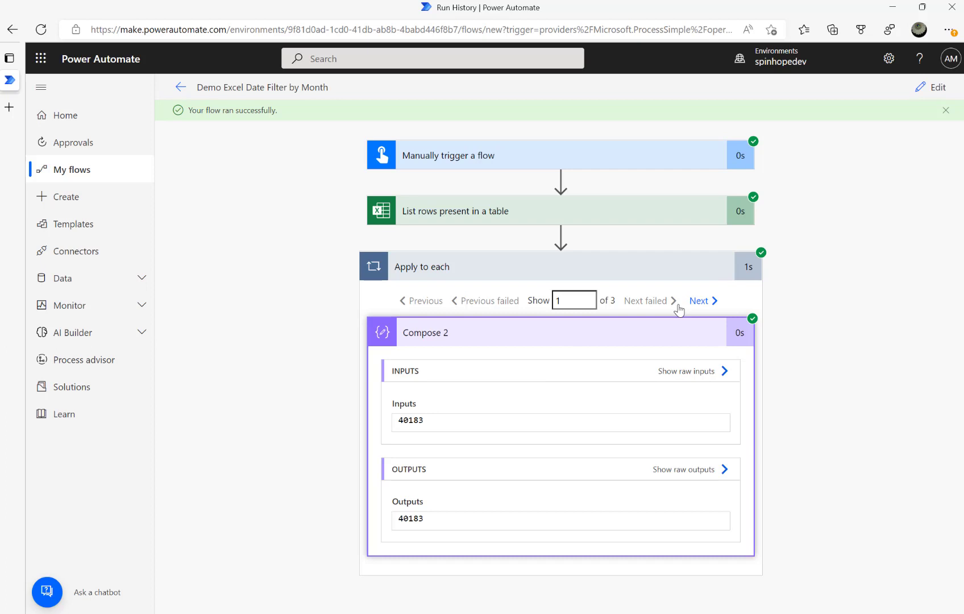
left_click(698, 303)
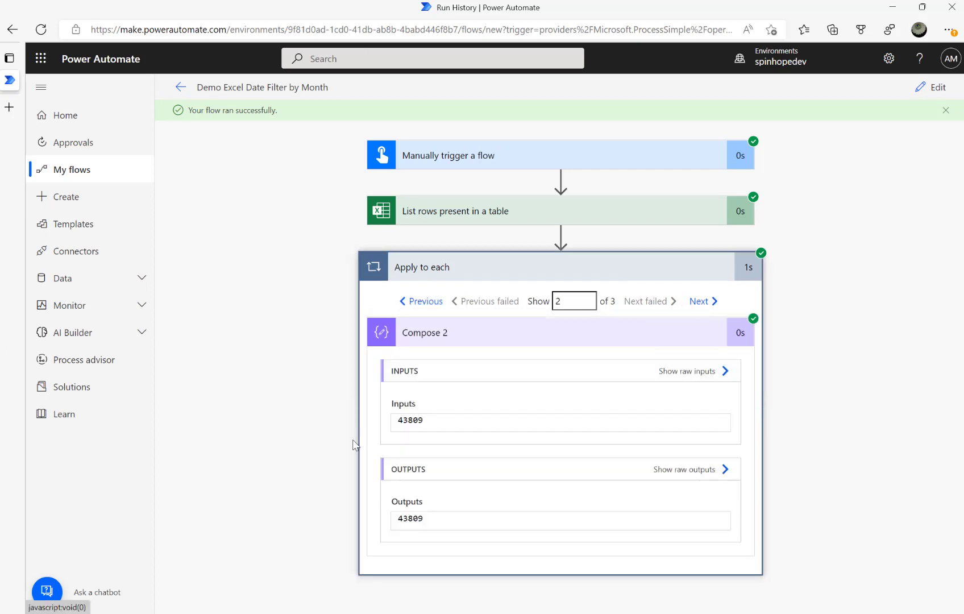
left_click(698, 304)
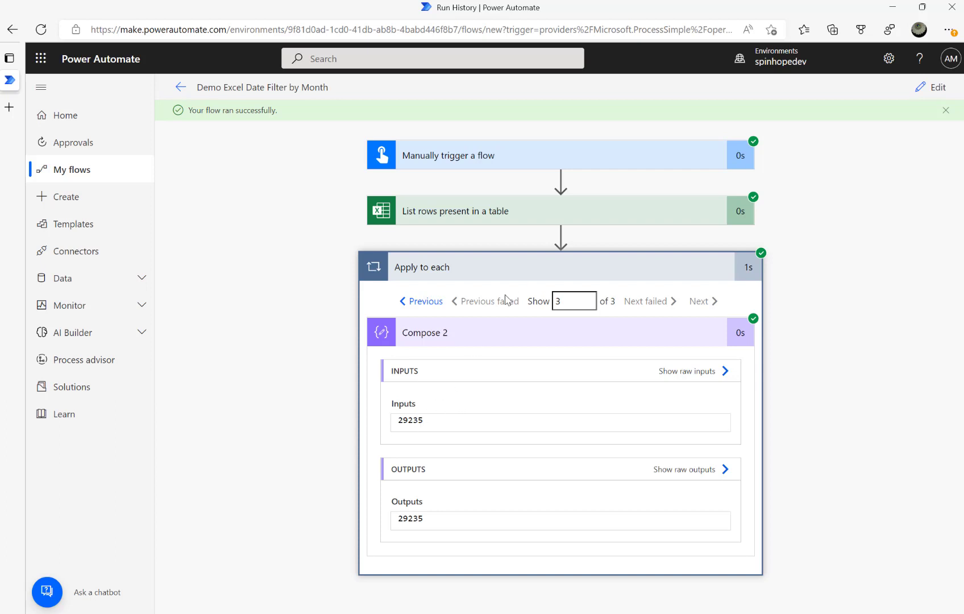
- In edit mode, set the List rows action's DateTime Format to ISO 8601, then open Test
left_click(930, 87)
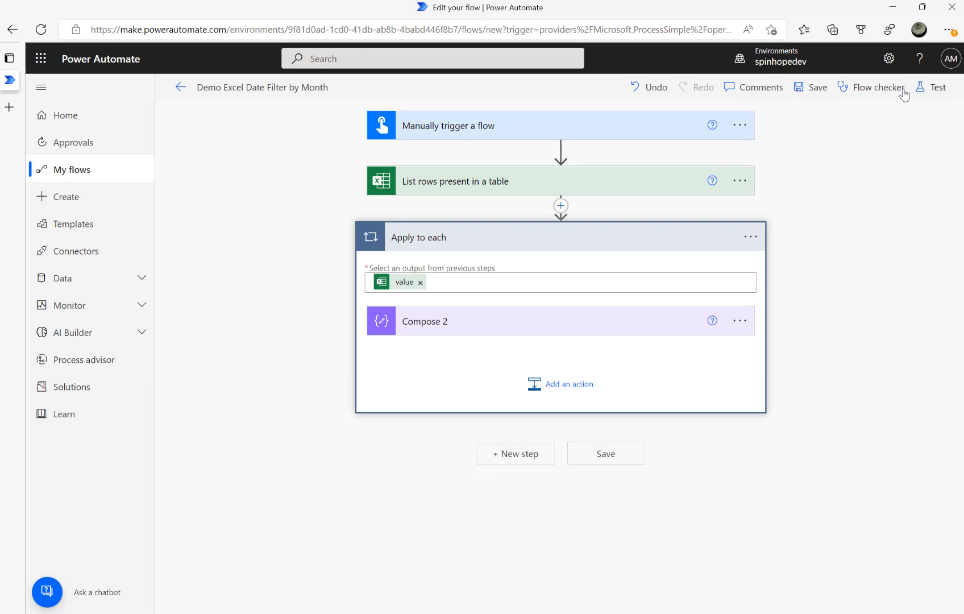
left_click(467, 322)
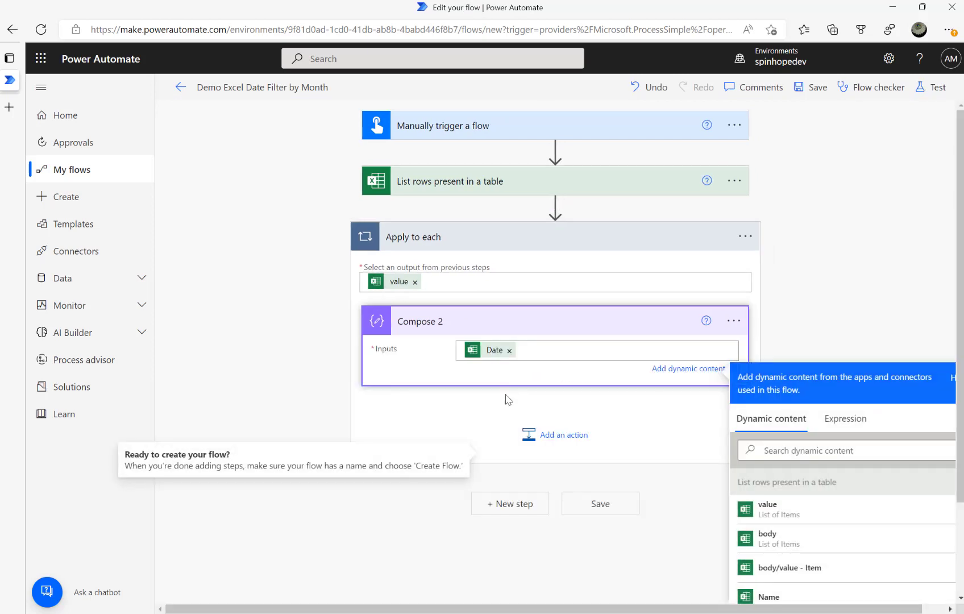
left_click(439, 182)
left_click(423, 311)
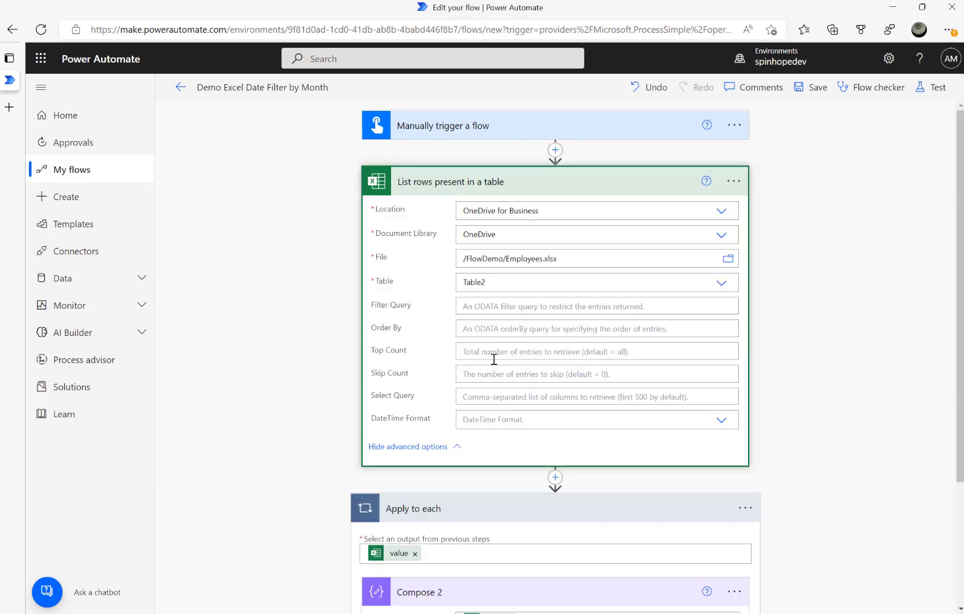
left_click(720, 420)
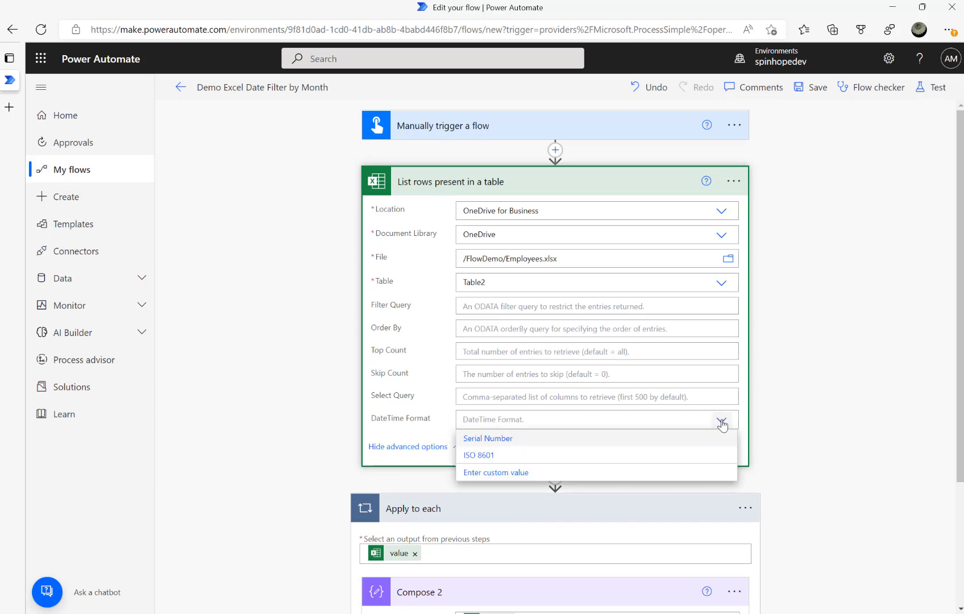
left_click(475, 457)
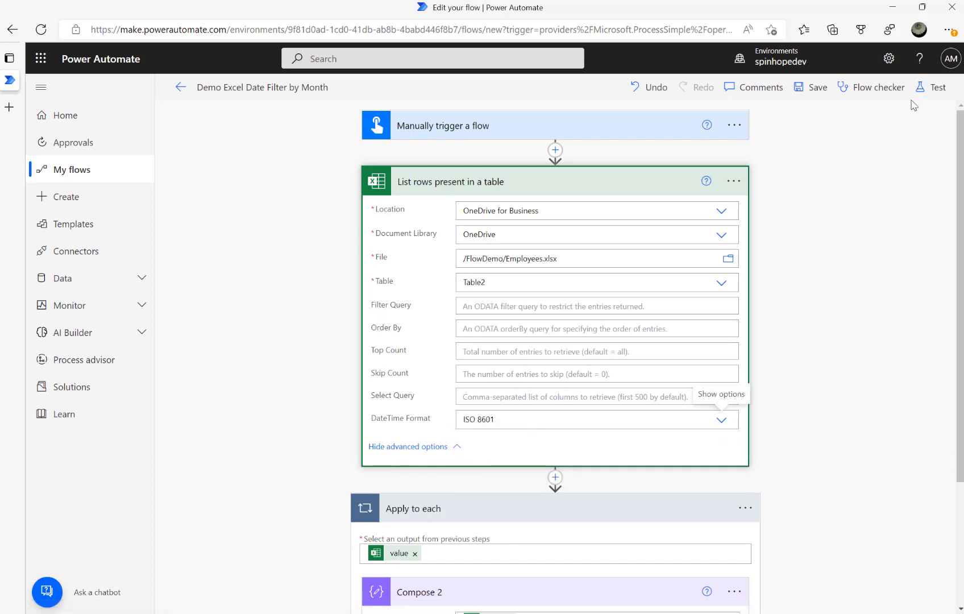
left_click(926, 87)
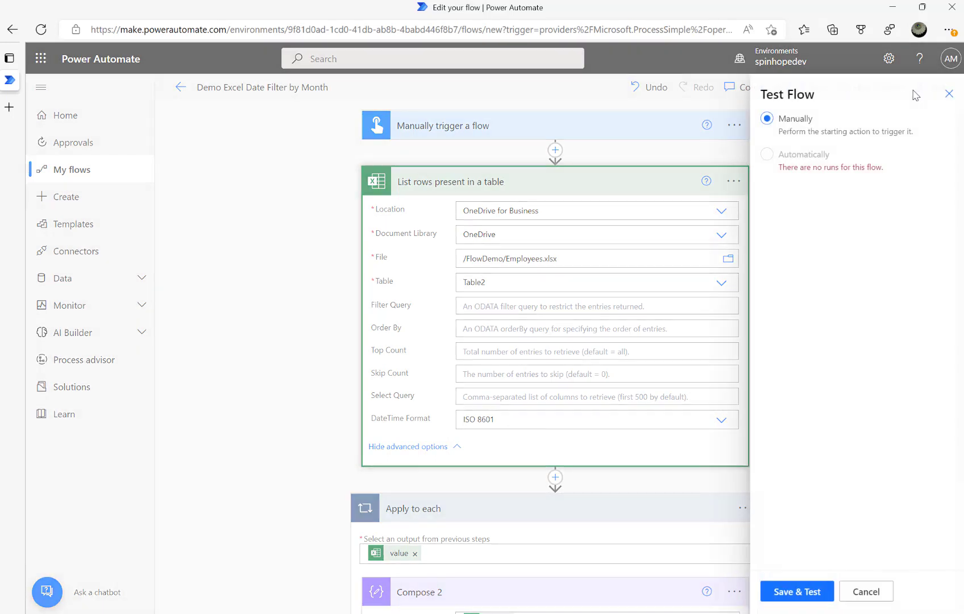
- Save the flow and run a manual test
left_click(783, 591)
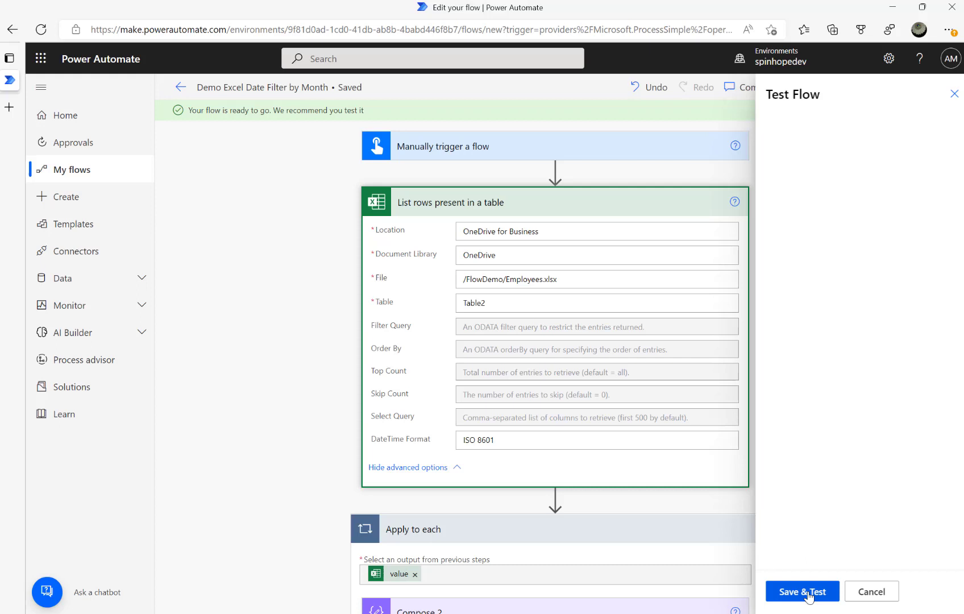
left_click(788, 592)
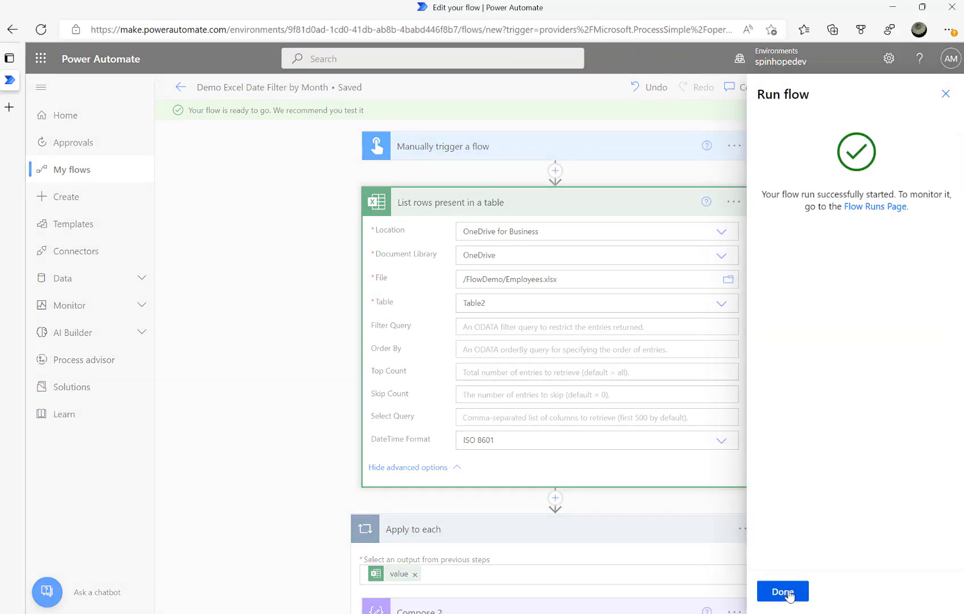
left_click(788, 591)
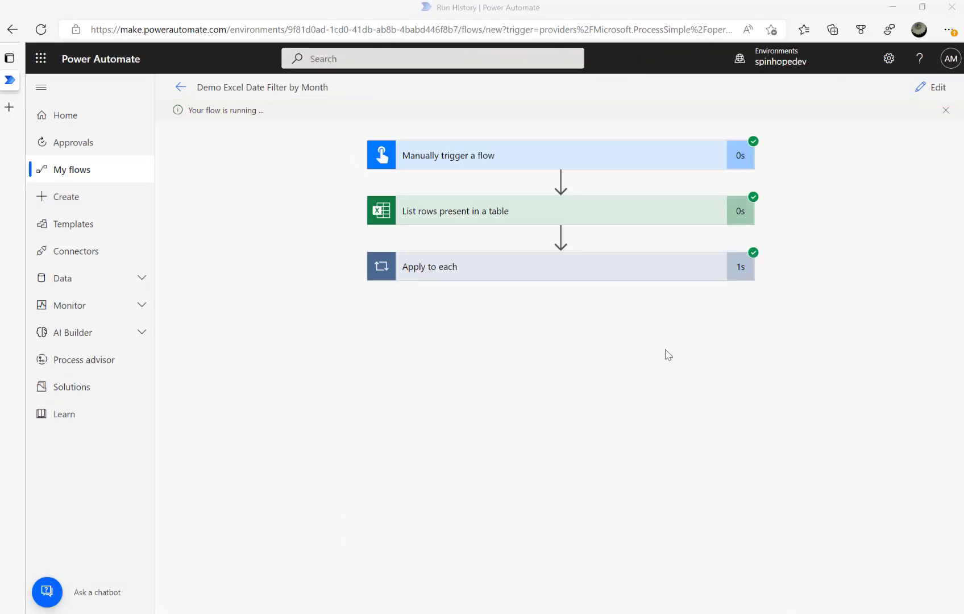
- Check Compose 2 across all three iterations, now ISO dates like 2010-01-05T00:00:00.000Z
left_click(470, 278)
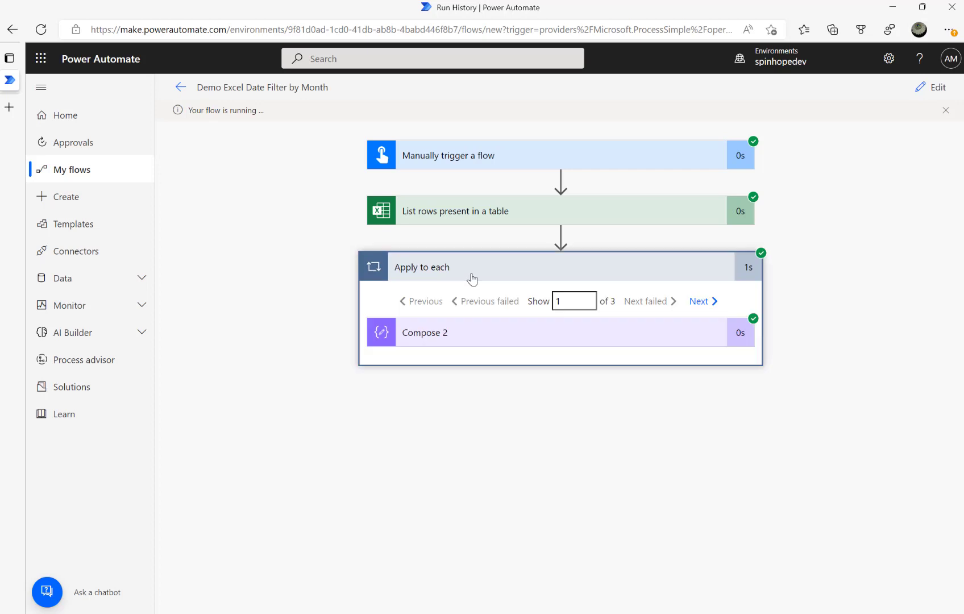
left_click(474, 338)
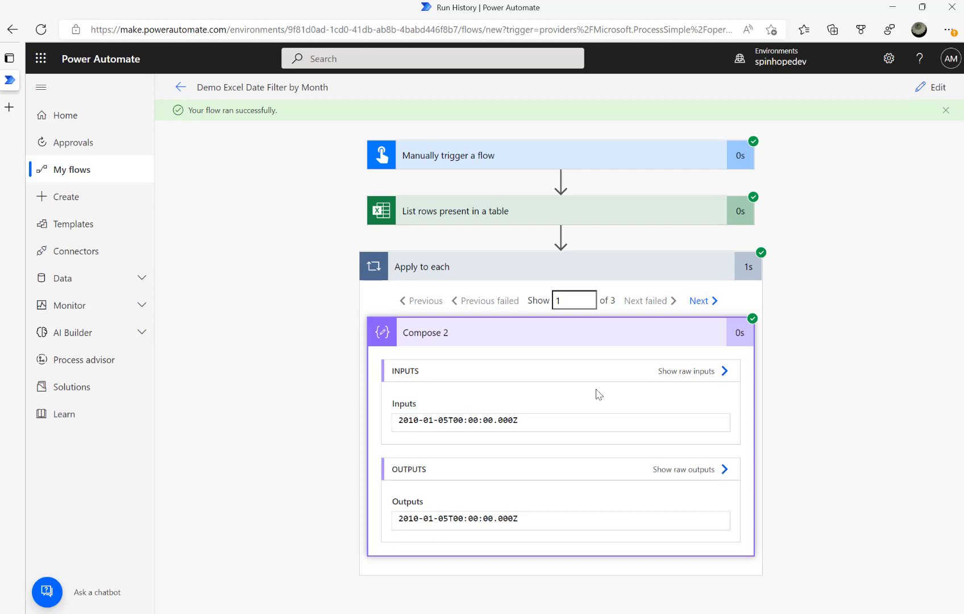
left_click(699, 301)
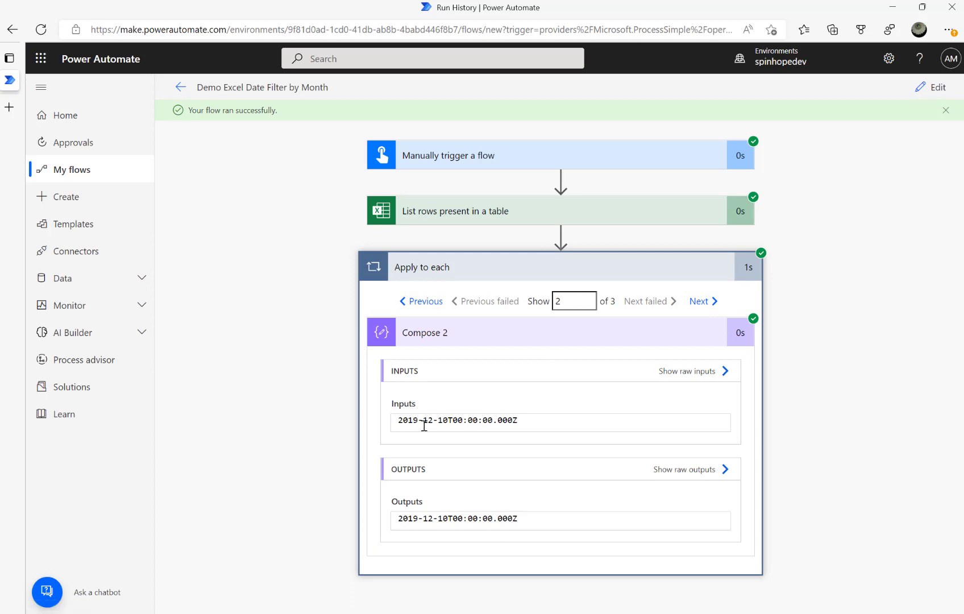
left_click(701, 301)
- Try the Filter Query Date eq '2010-01-15' in List rows, then delete it
left_click(926, 88)
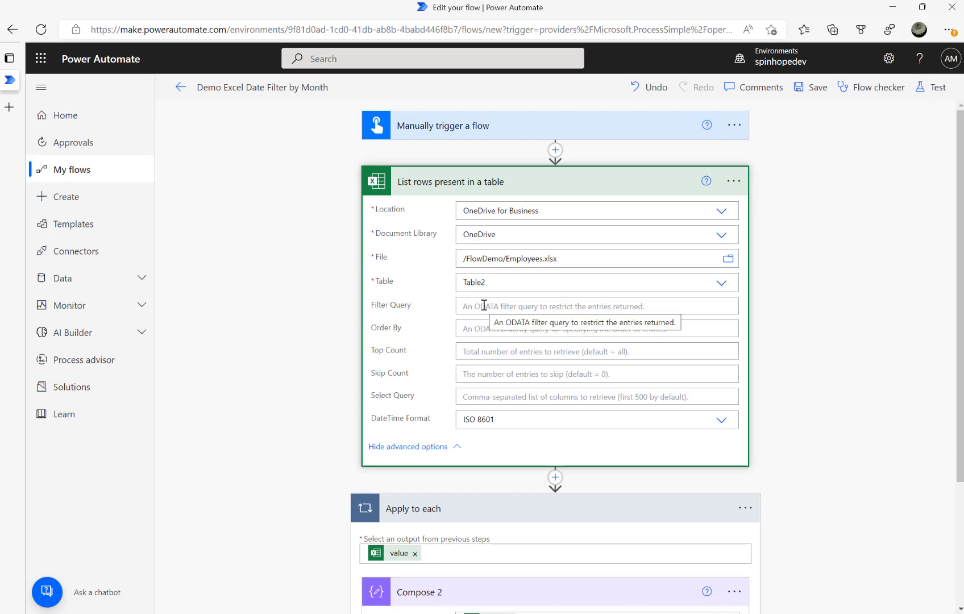
left_click(516, 309)
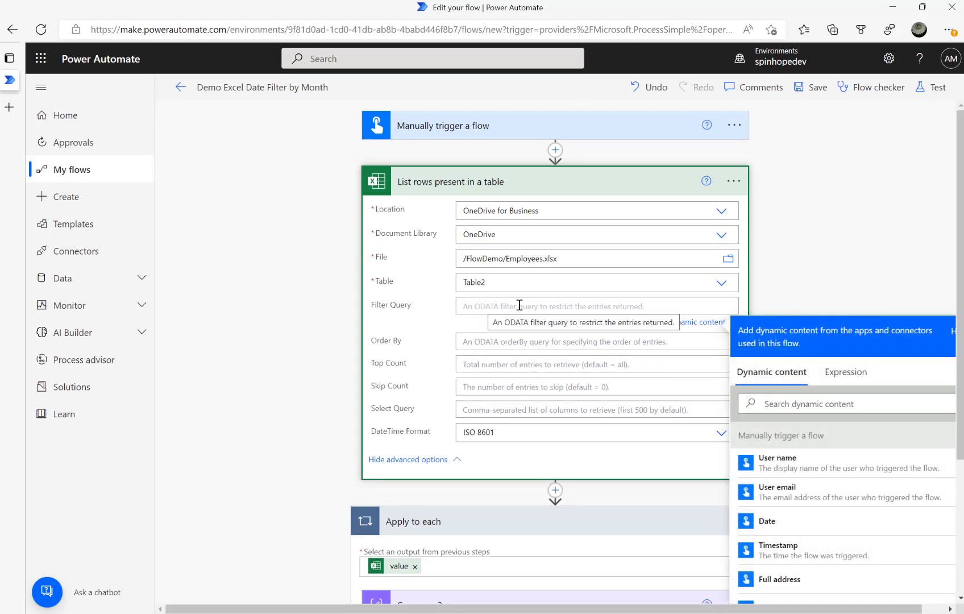
type("Date eq")
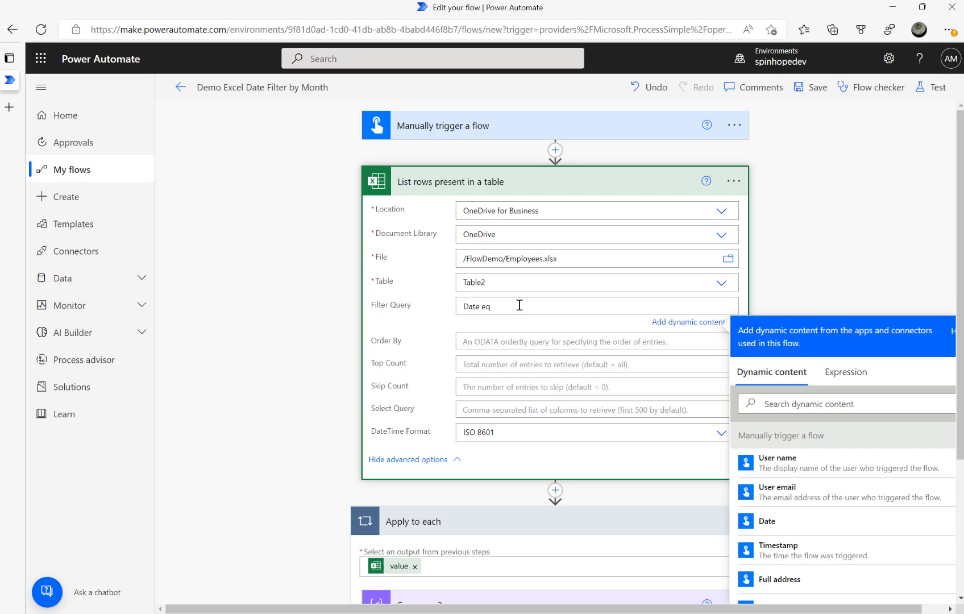
type("010'")
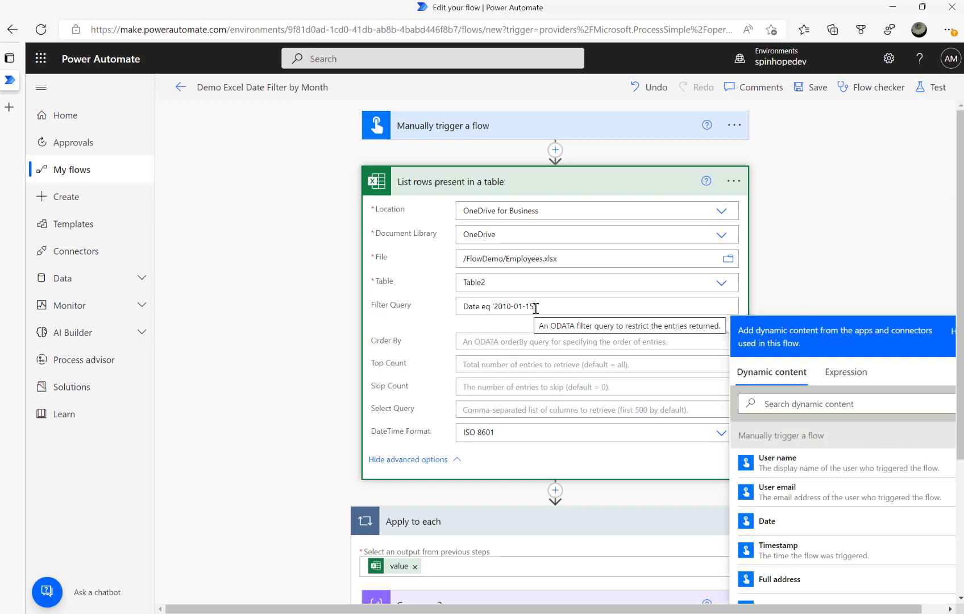
left_click_drag(537, 309, 344, 306)
key("BackSpace")
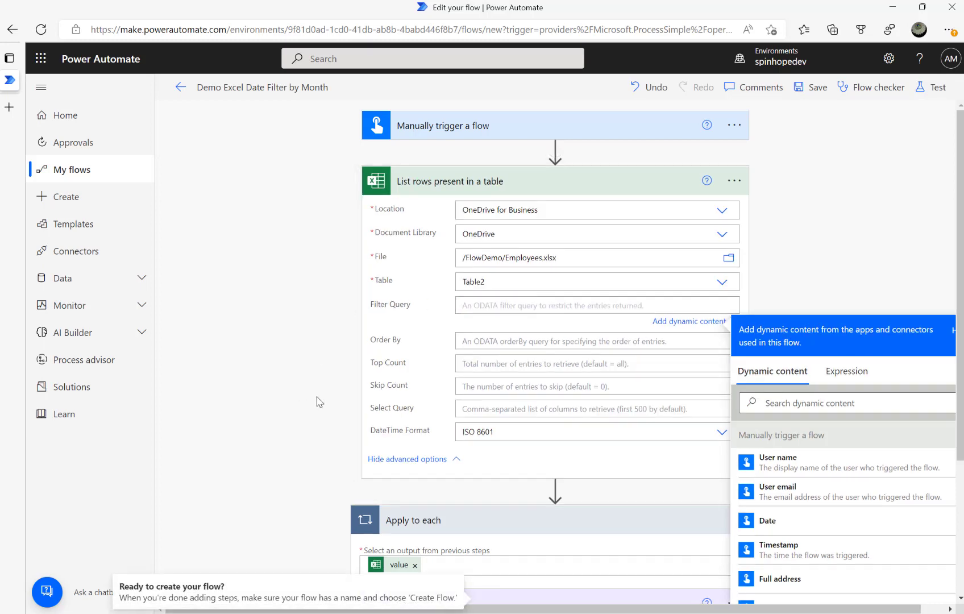
scroll(482, 312, "down", 3)
- Delete the Apply to each loop containing Compose 2
left_click(504, 332)
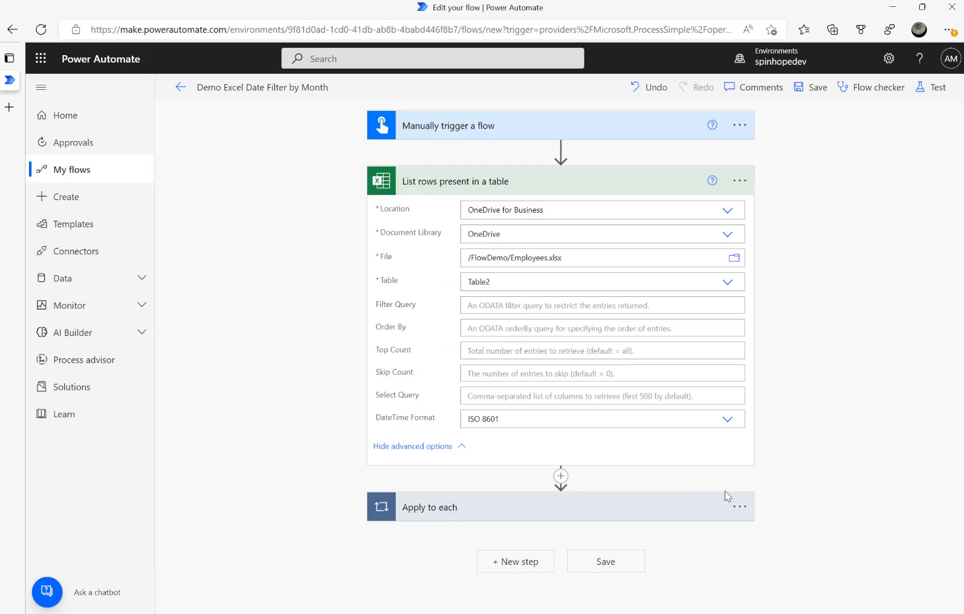
left_click(739, 507)
left_click(792, 598)
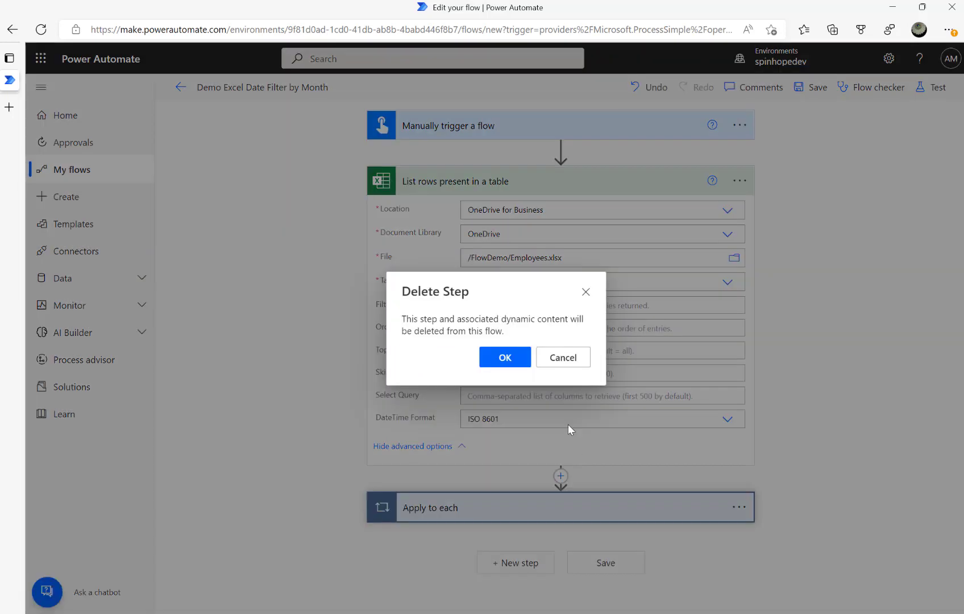
left_click(504, 358)
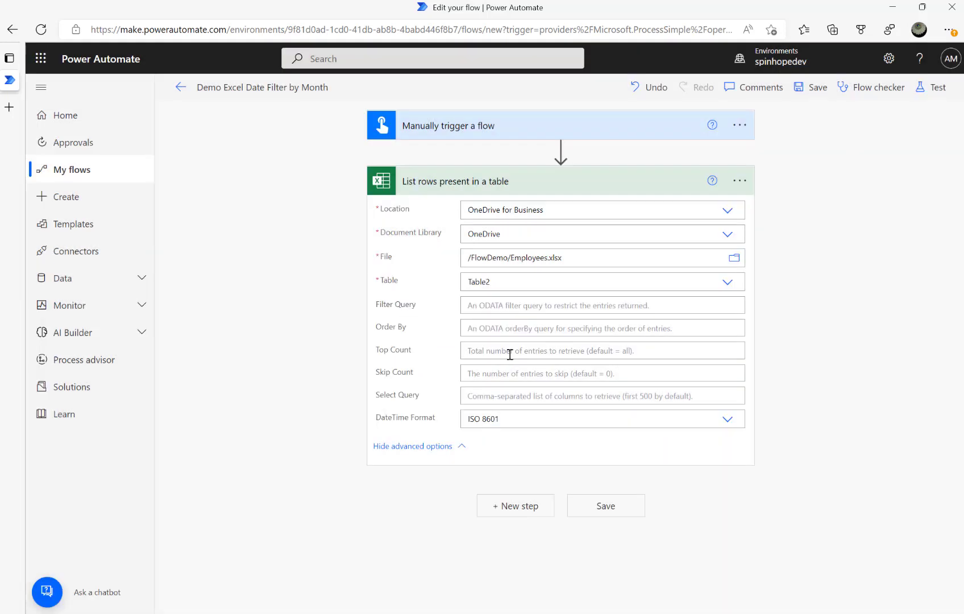
- Add a Filter array action over the Excel rows' value output
left_click(515, 506)
type("filter")
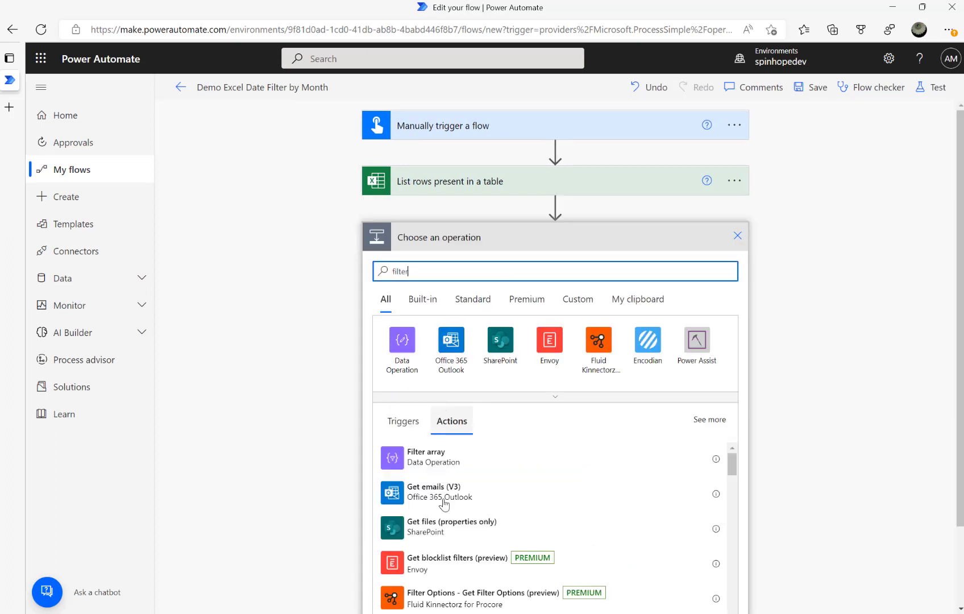
left_click(435, 464)
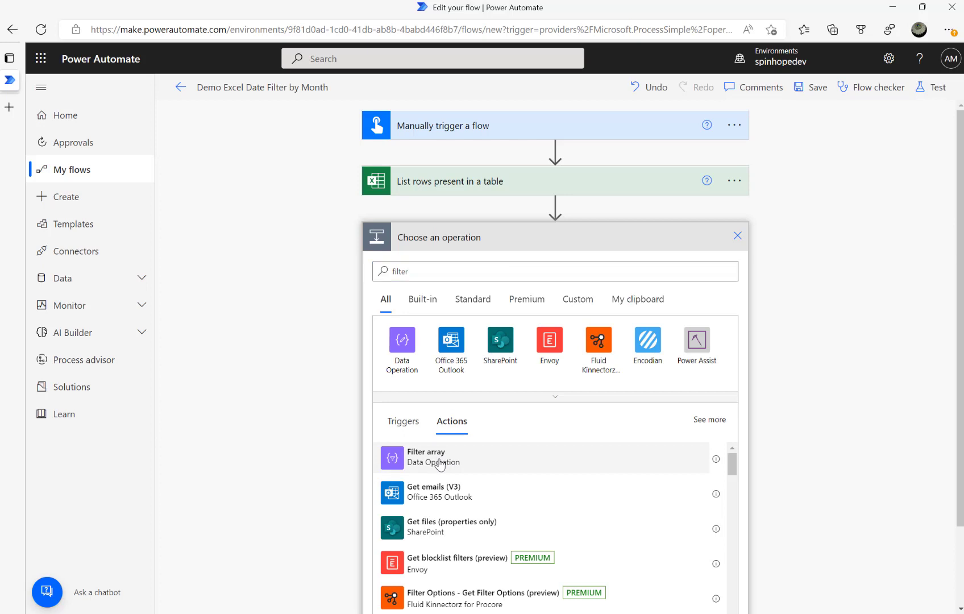
left_click(469, 277)
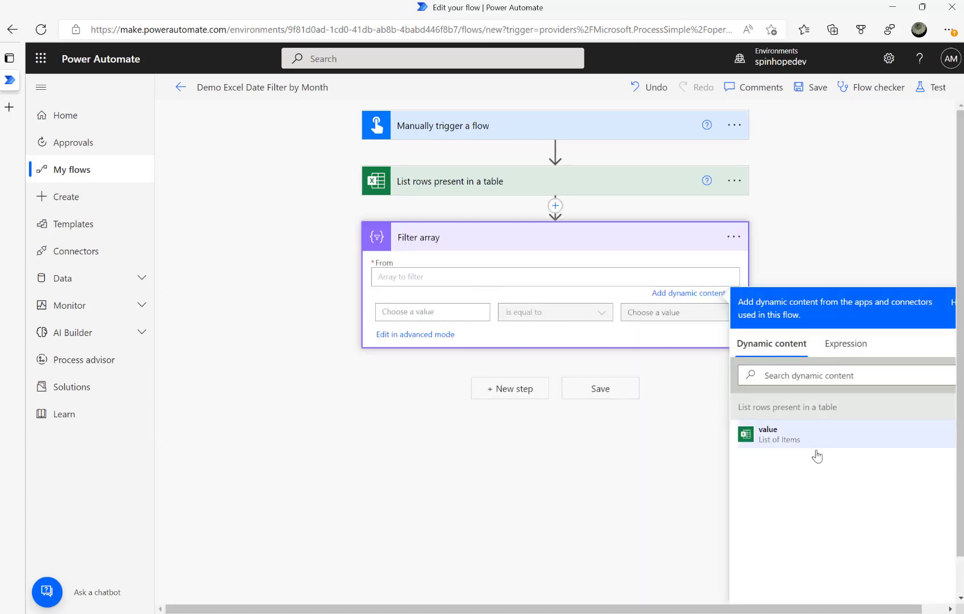
left_click(768, 436)
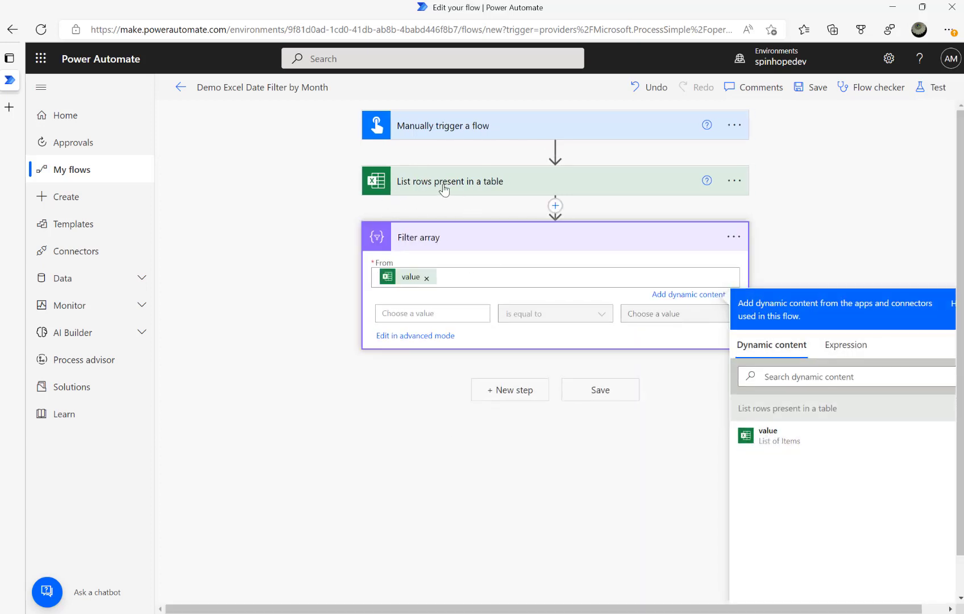
- Set the condition's left value to the Date dynamic content
left_click(443, 314)
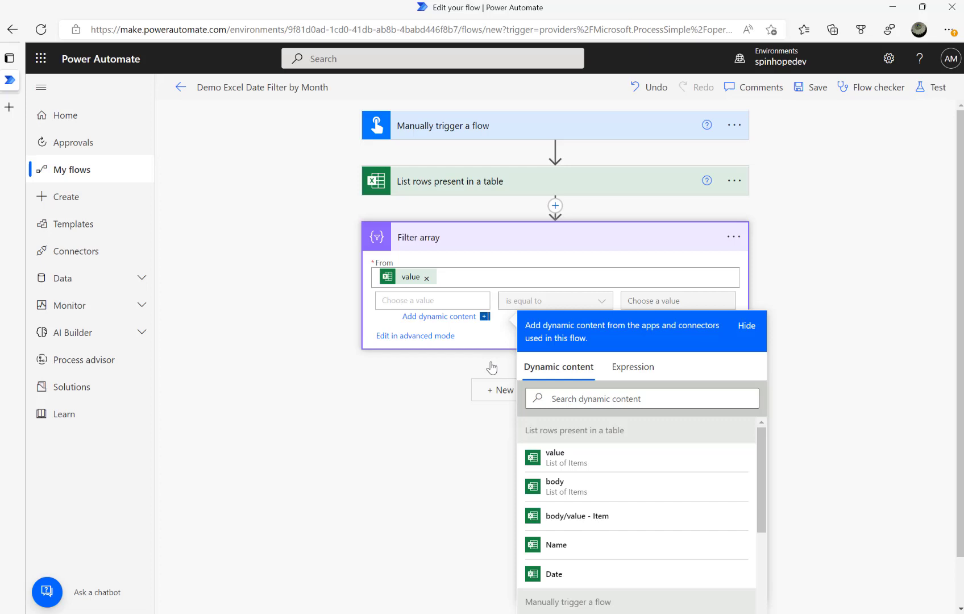
left_click(554, 574)
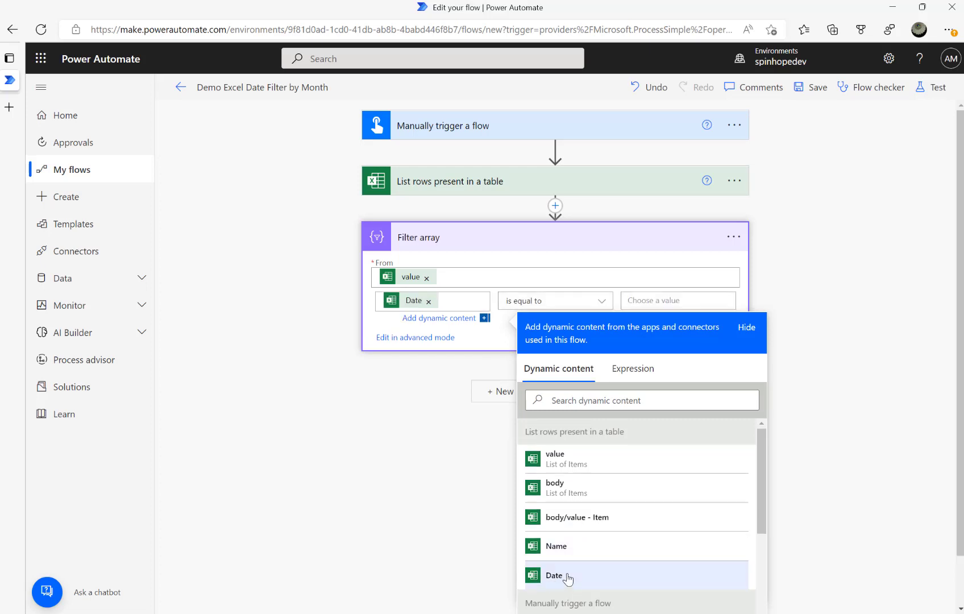
left_click(317, 395)
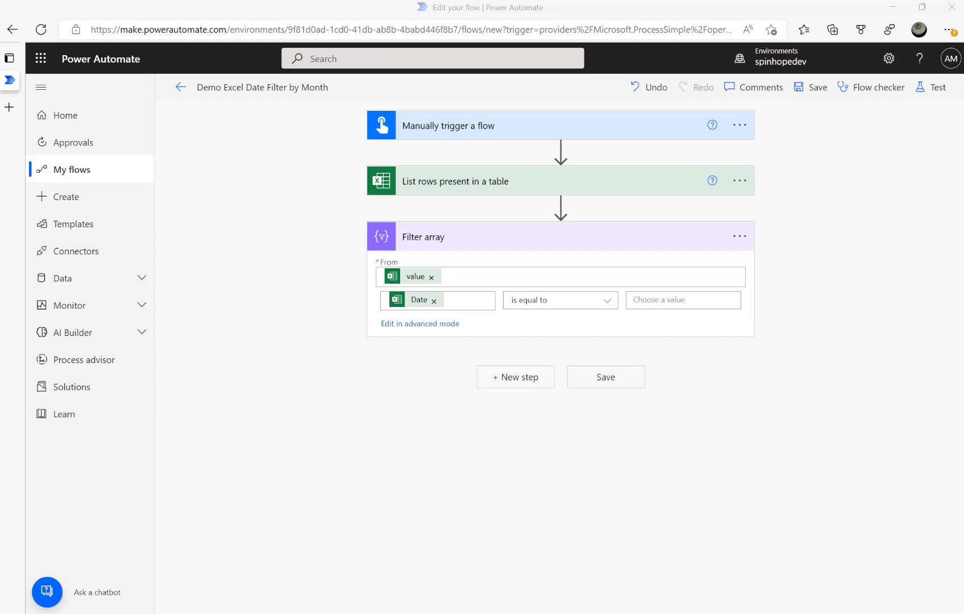
- Check the Date header in cell B1 of Employees.xlsx, then return to the flow
key("alt+Tab")
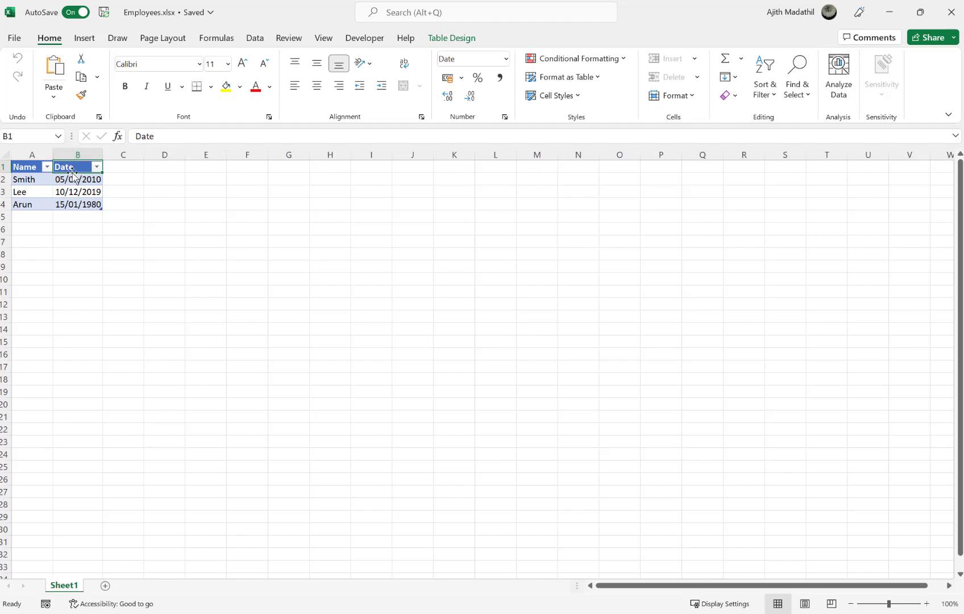
left_click(138, 137)
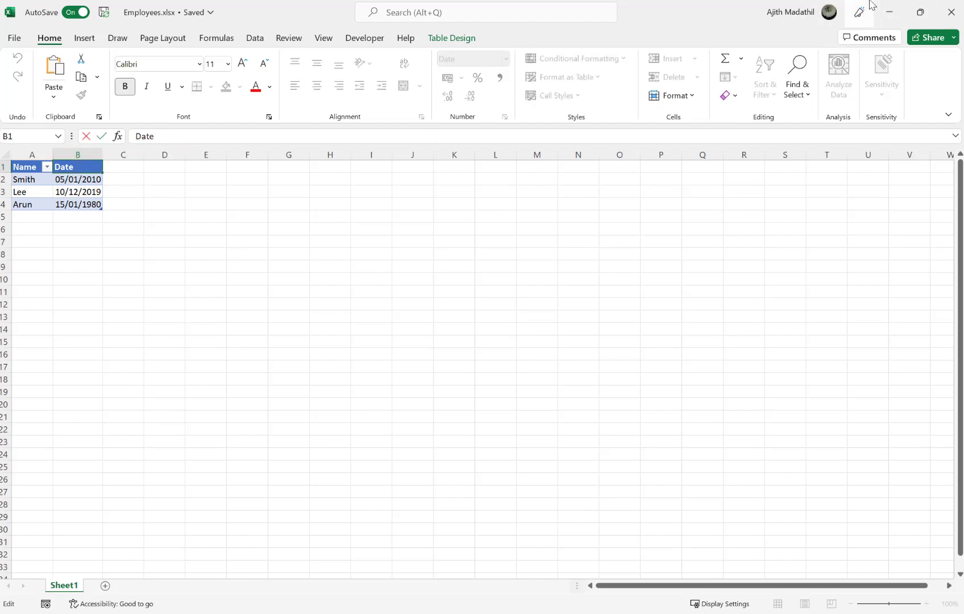
left_click(889, 11)
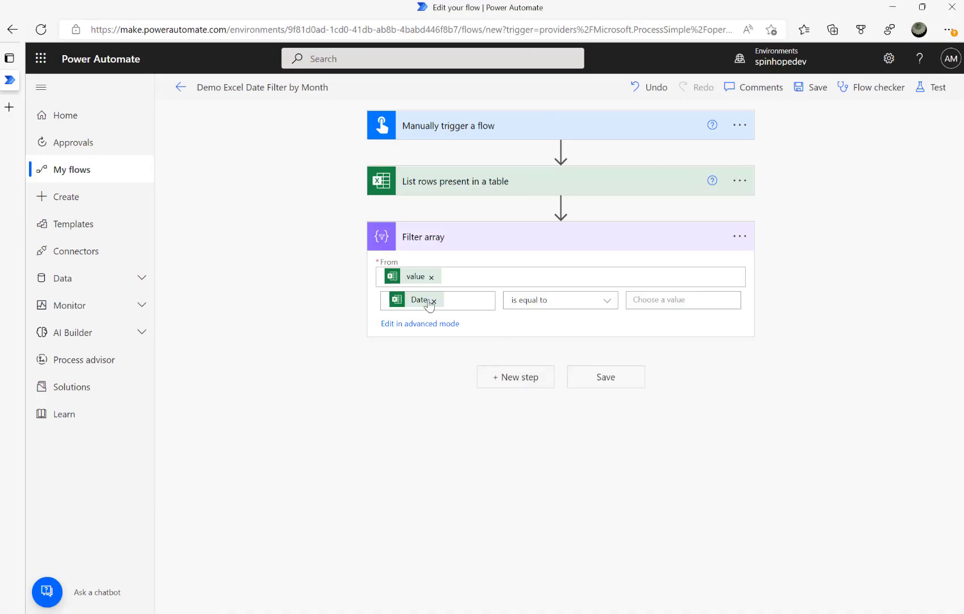
- Replace the Date token with the expression formatDateTime(item()?['Date'],'MM')
left_click(435, 301)
left_click(404, 302)
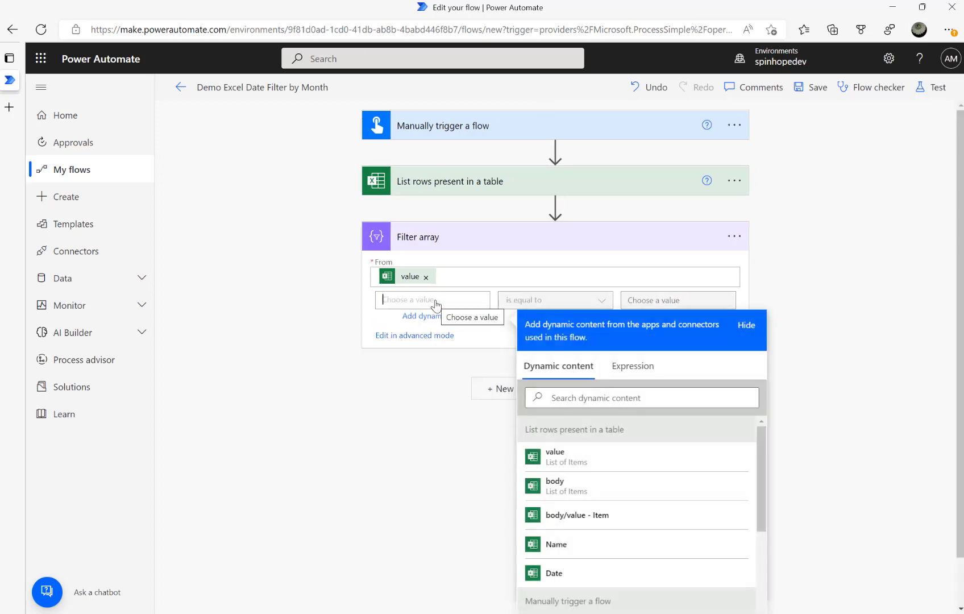
left_click(634, 371)
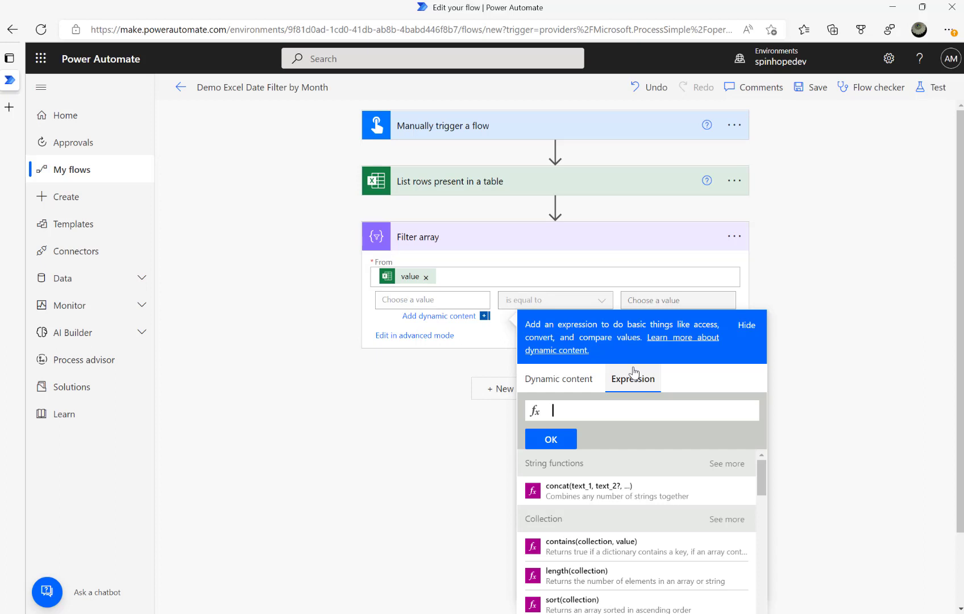
type("format")
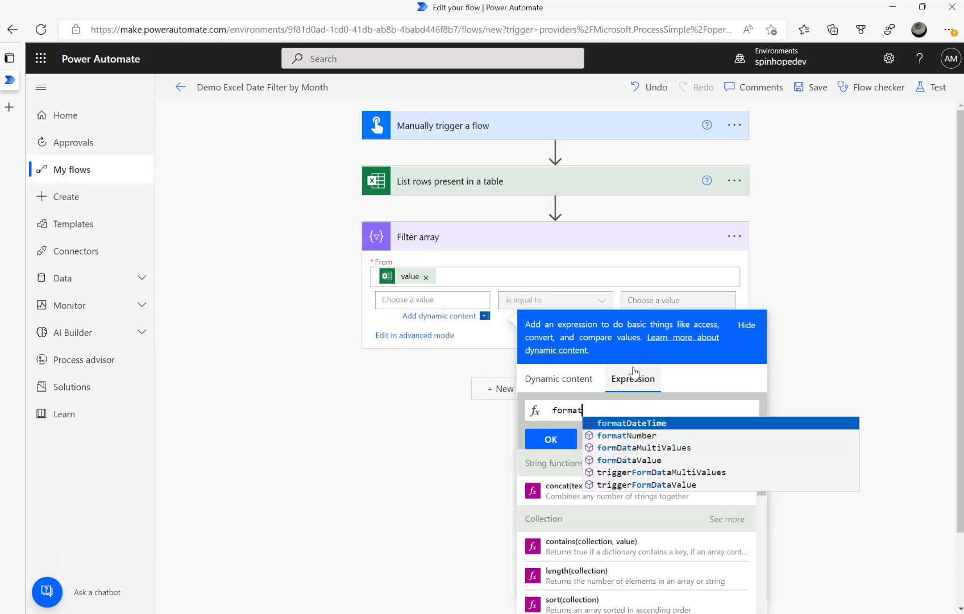
type("DateTime(")
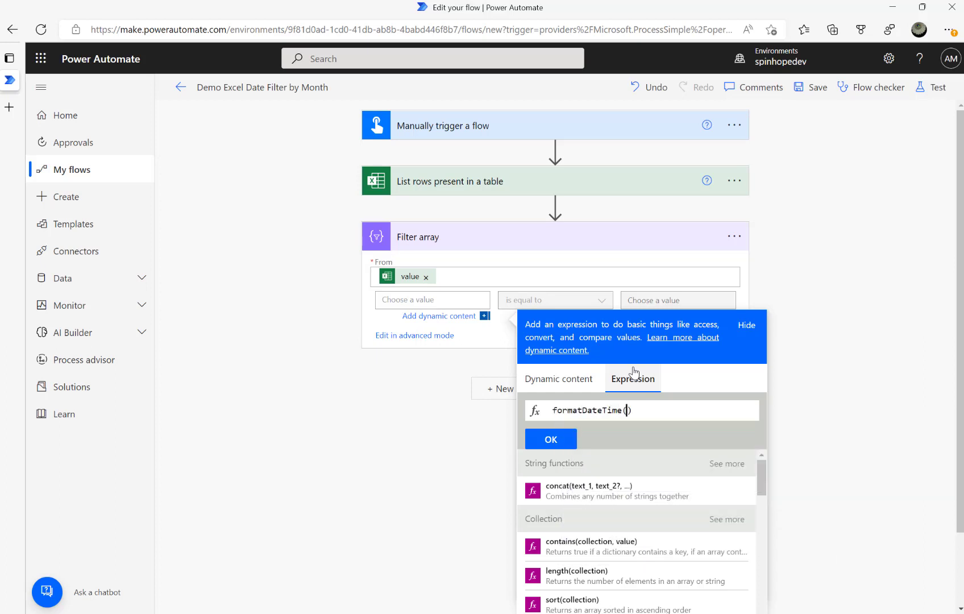
type("item()?")
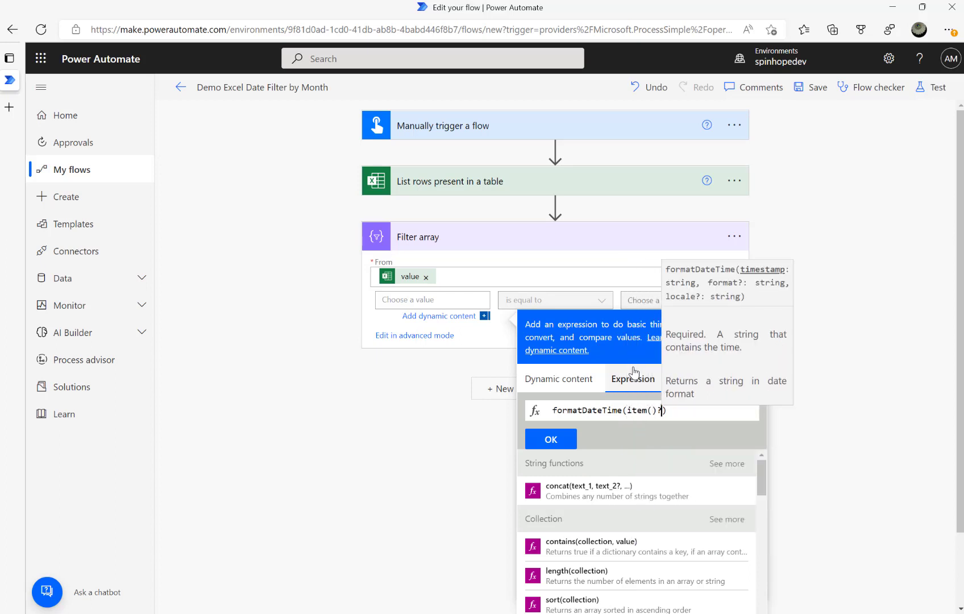
type("[D")
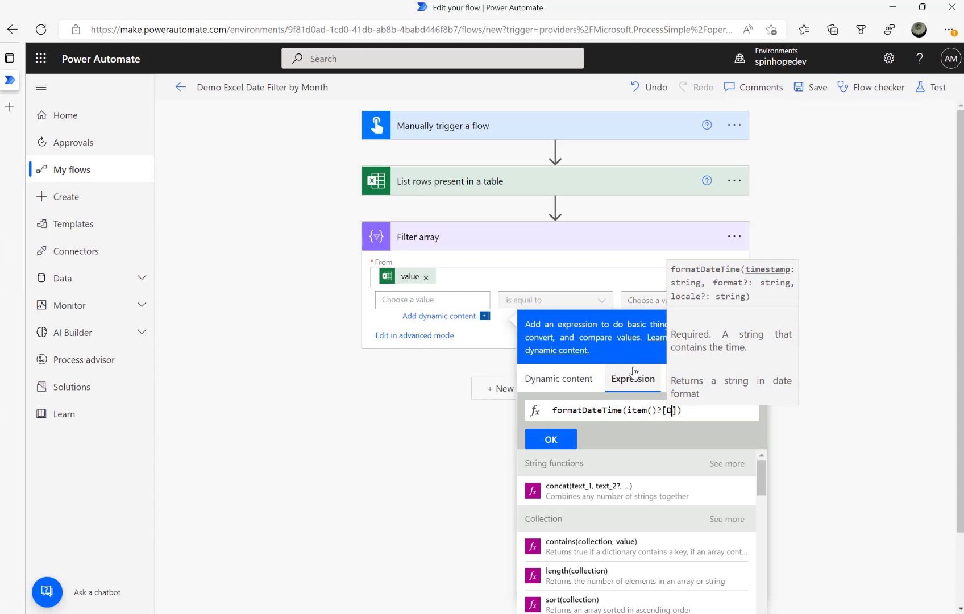
type("ate")
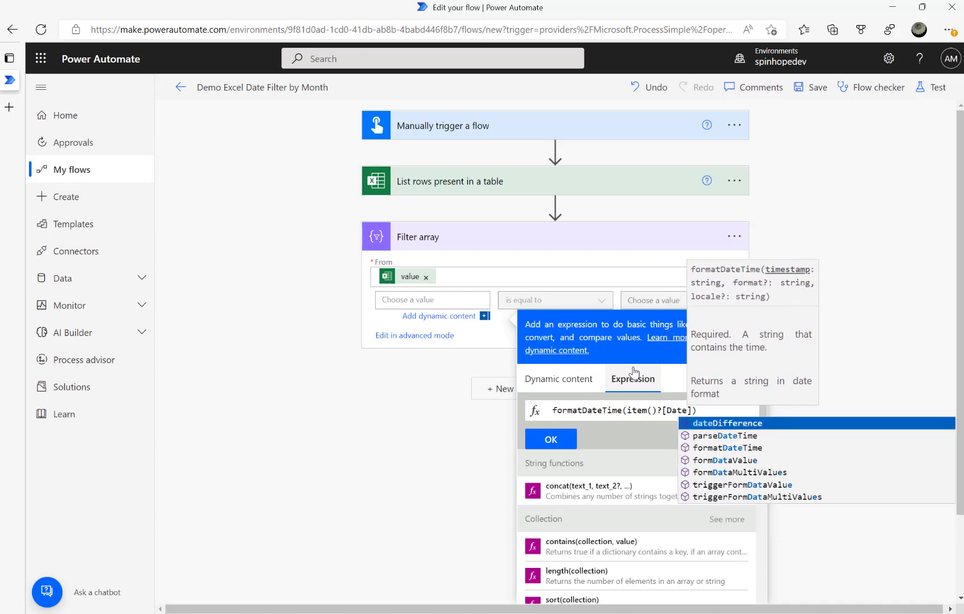
type("'")
key("Left")
key("Left")
key("Left")
key("Left")
key("Left")
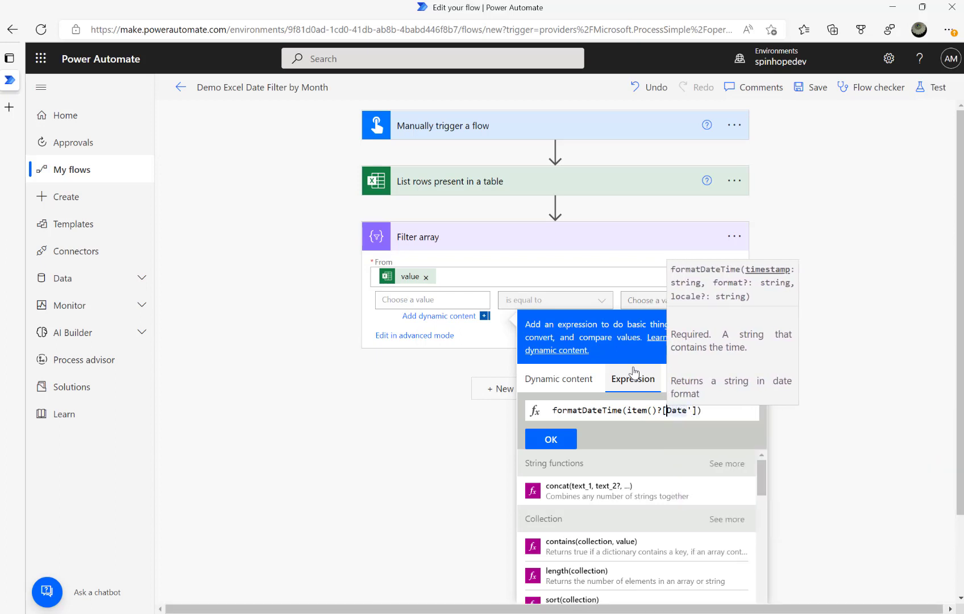
type("'")
key("Right")
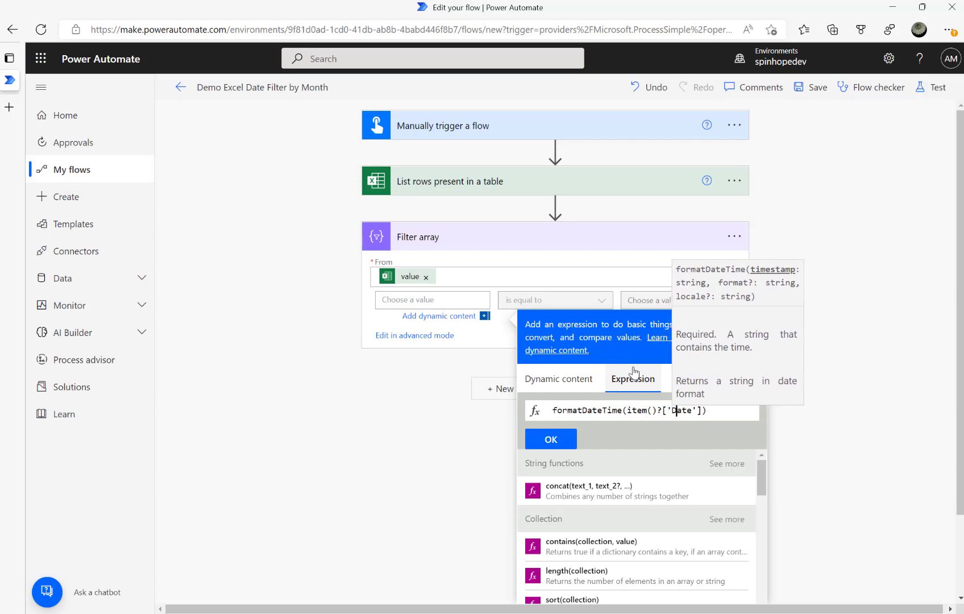
key("Right")
key("Right")
key("Right")
key("Right")
key("Right")
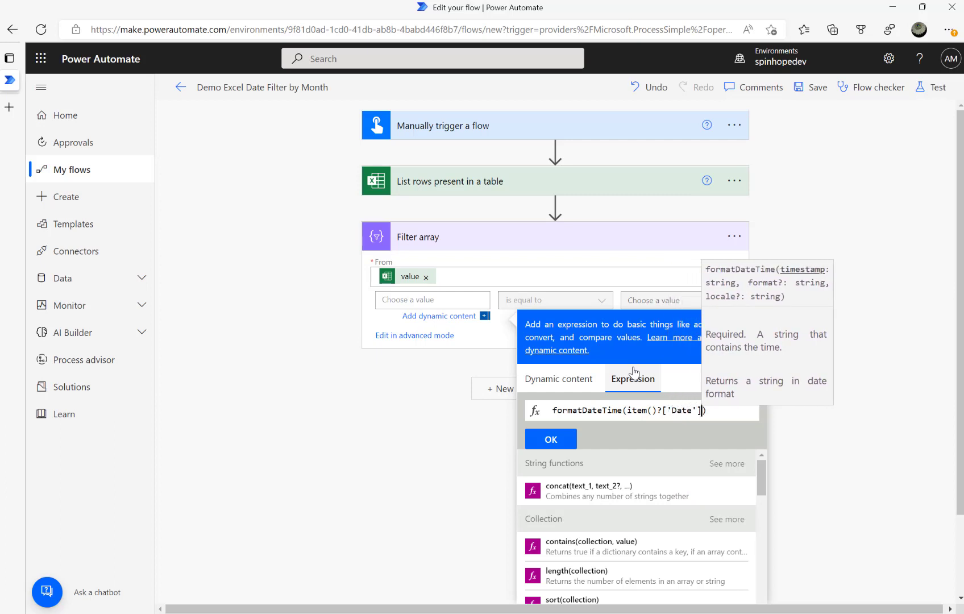
type(",'")
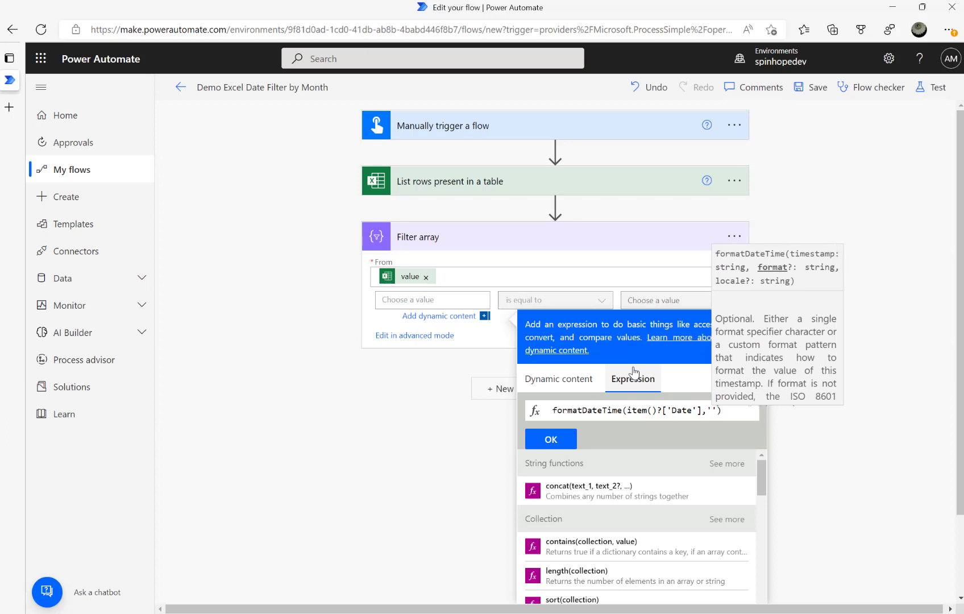
type("MM")
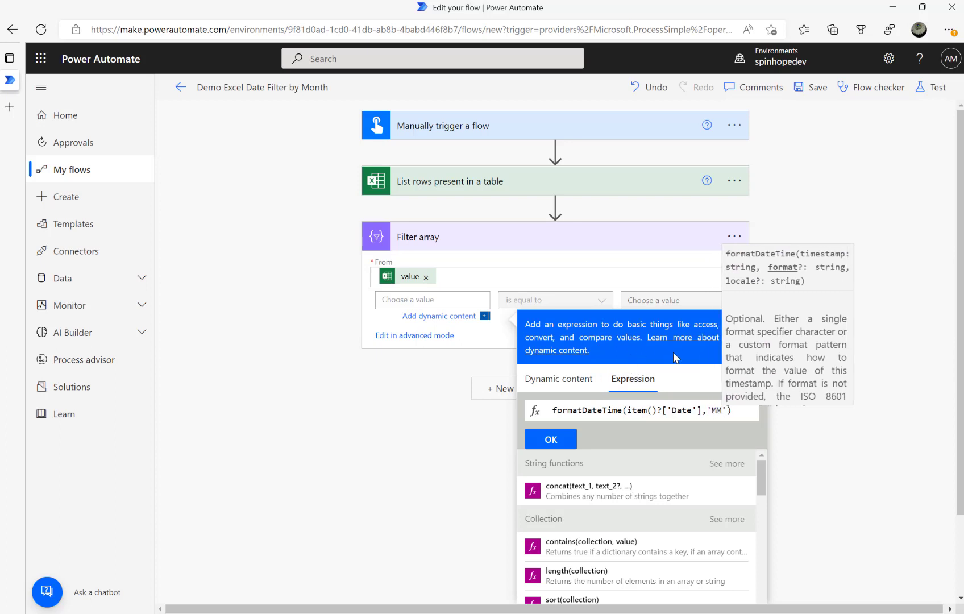
- Confirm the month expression after clearing the invalid-expression warning
left_click(562, 443)
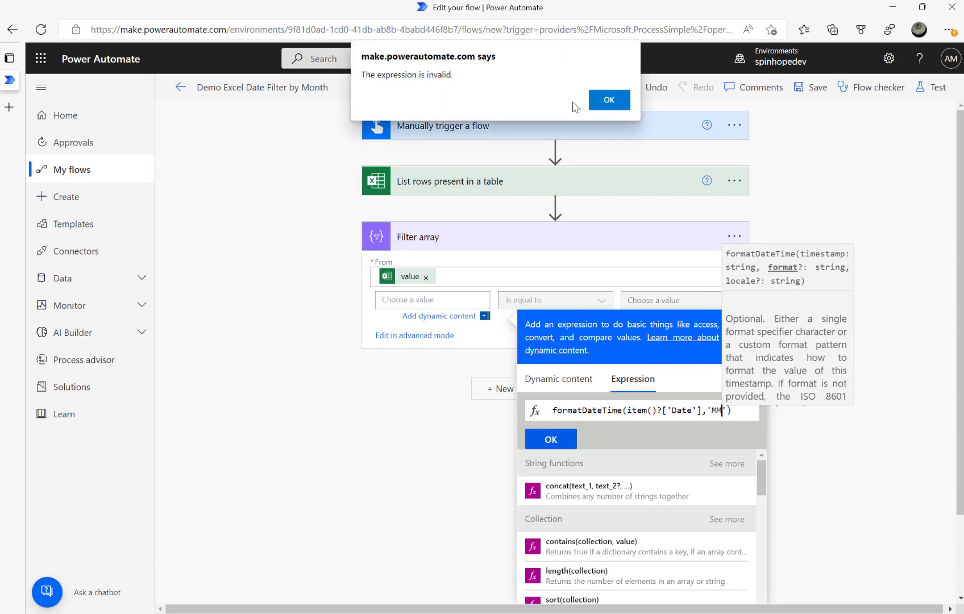
left_click(609, 99)
left_click(437, 300)
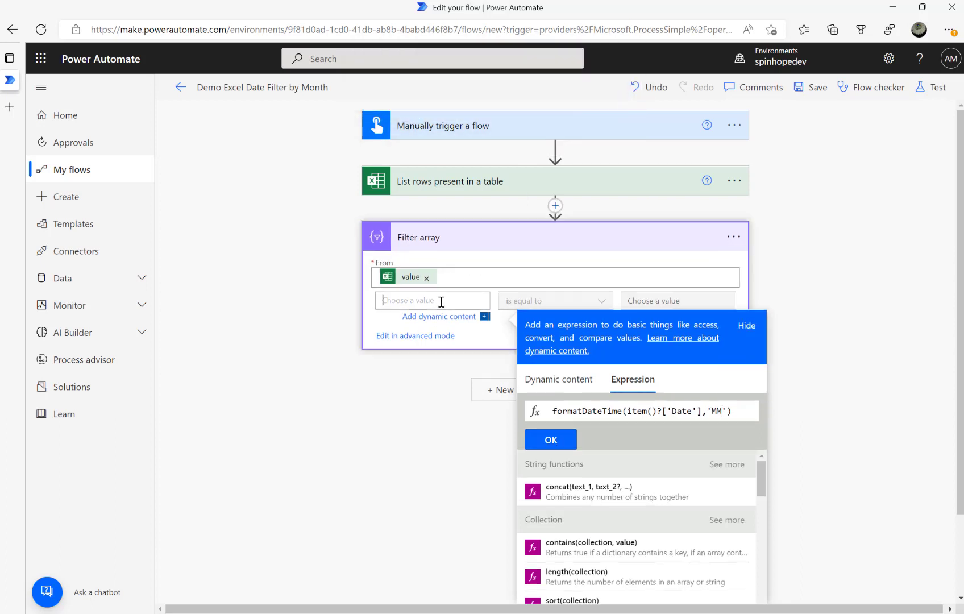
left_click(554, 440)
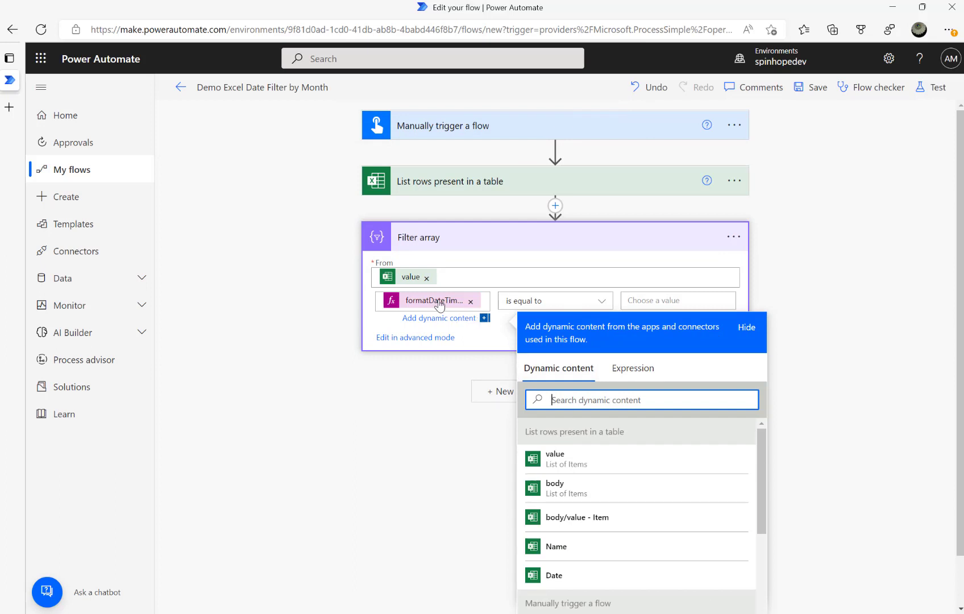
- Close the value picker, then review the three dates in the Excel Name and Date table
left_click(200, 314)
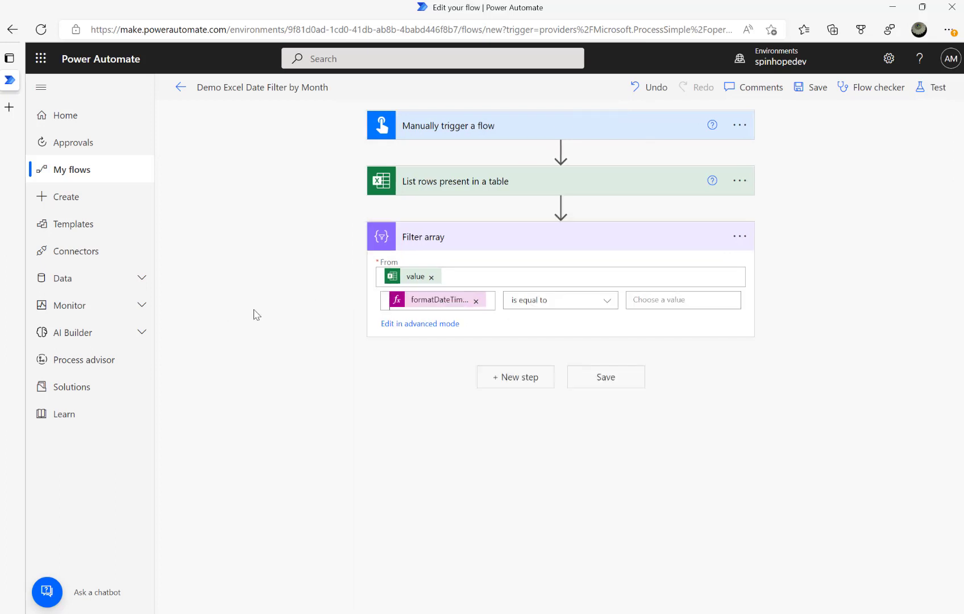
left_click(430, 304)
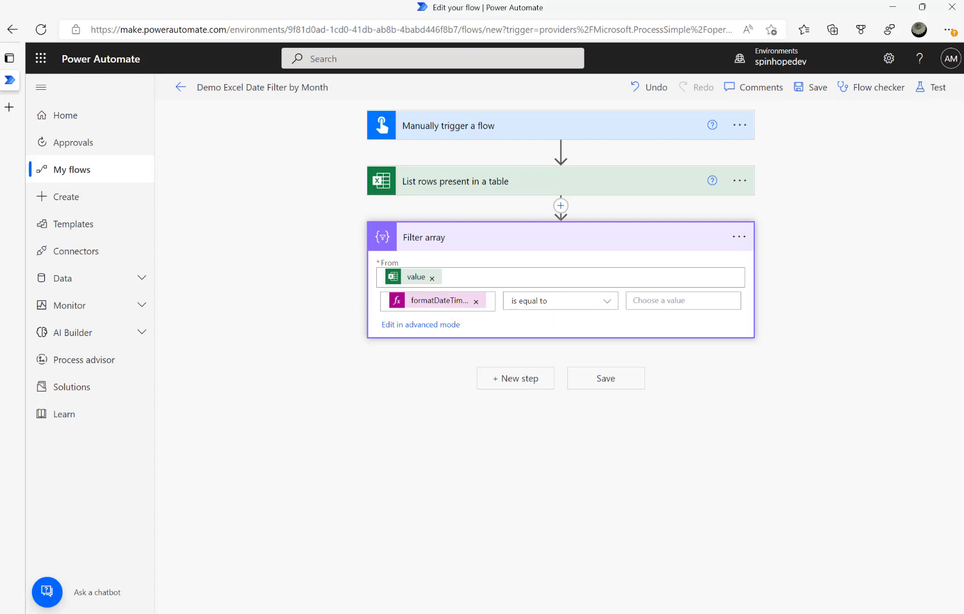
key("alt+Tab")
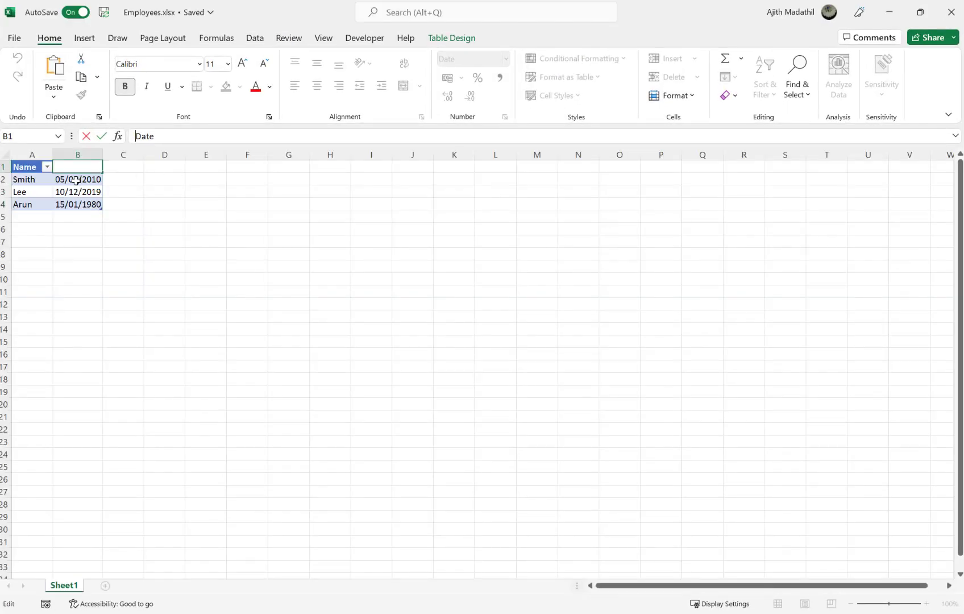
left_click_drag(78, 180, 77, 200)
left_click(77, 193)
key("ctrl+Home")
key("ctrl+a")
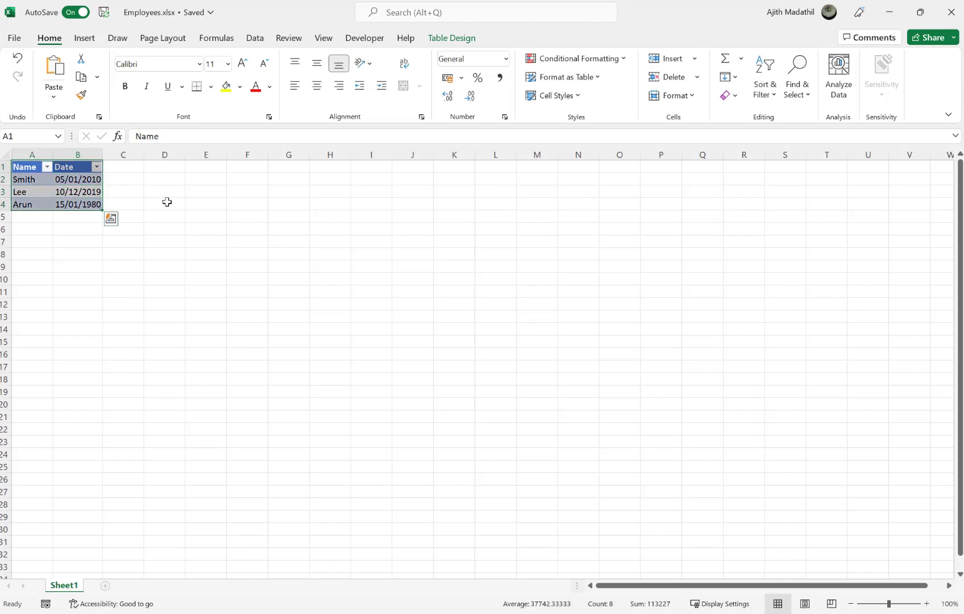
- Make the Filter array condition compare the month expression against 01
key("alt+Tab")
left_click(435, 300)
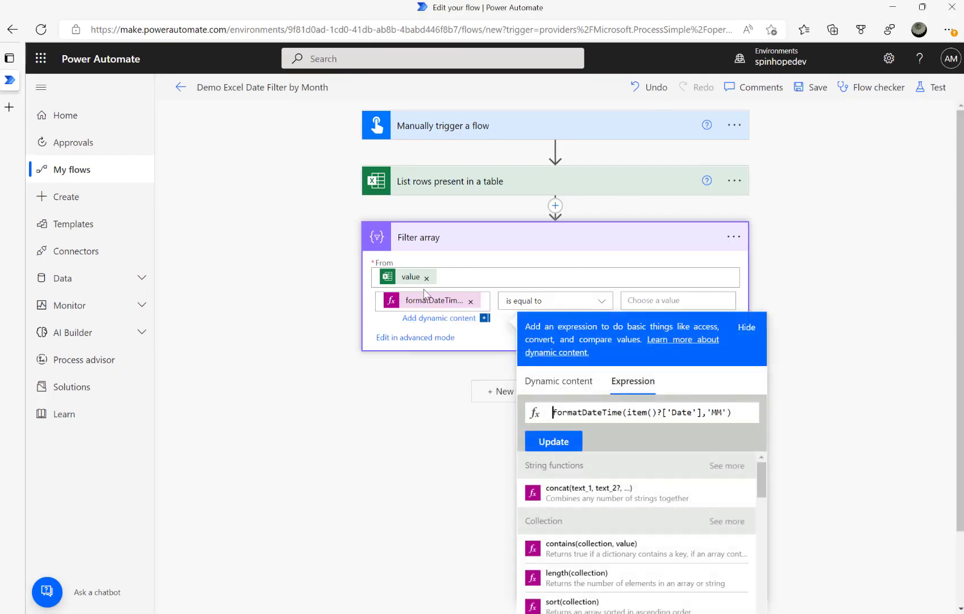
left_click(641, 300)
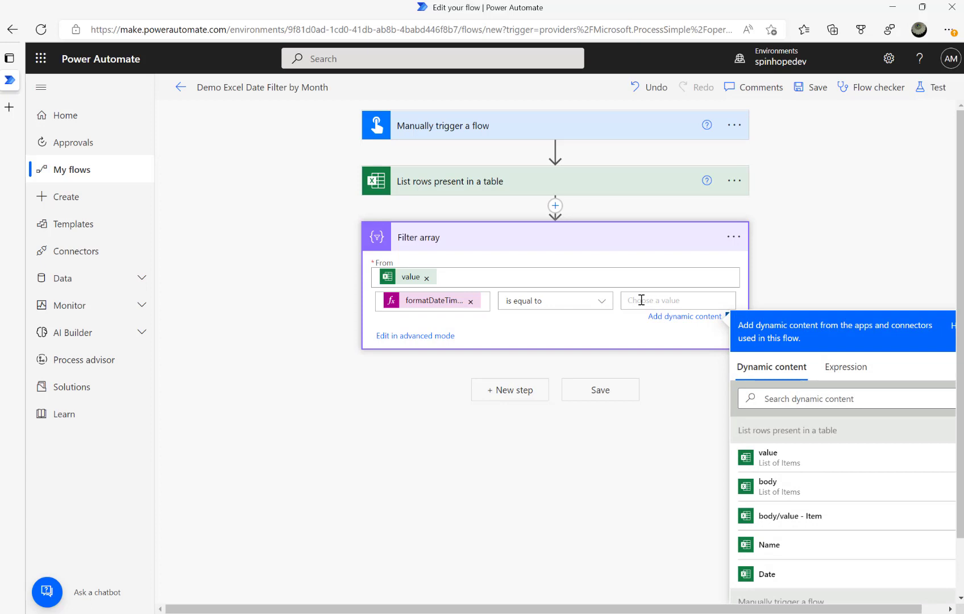
type("01")
- Save the flow and run a manual test
left_click(924, 88)
left_click(795, 589)
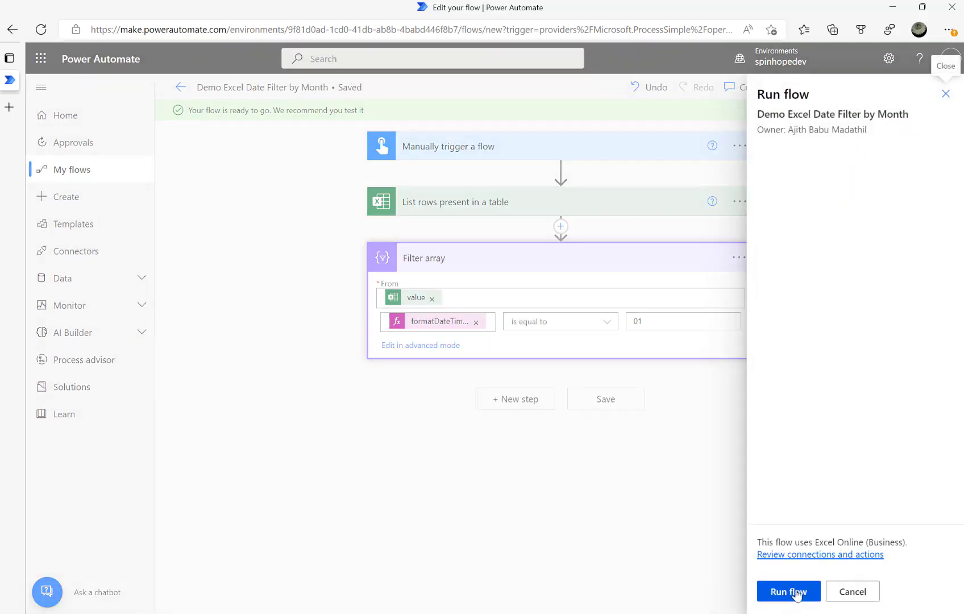
left_click(796, 592)
- Confirm the Filter array step's Body output is an empty [] and return to the flow editor
left_click(796, 593)
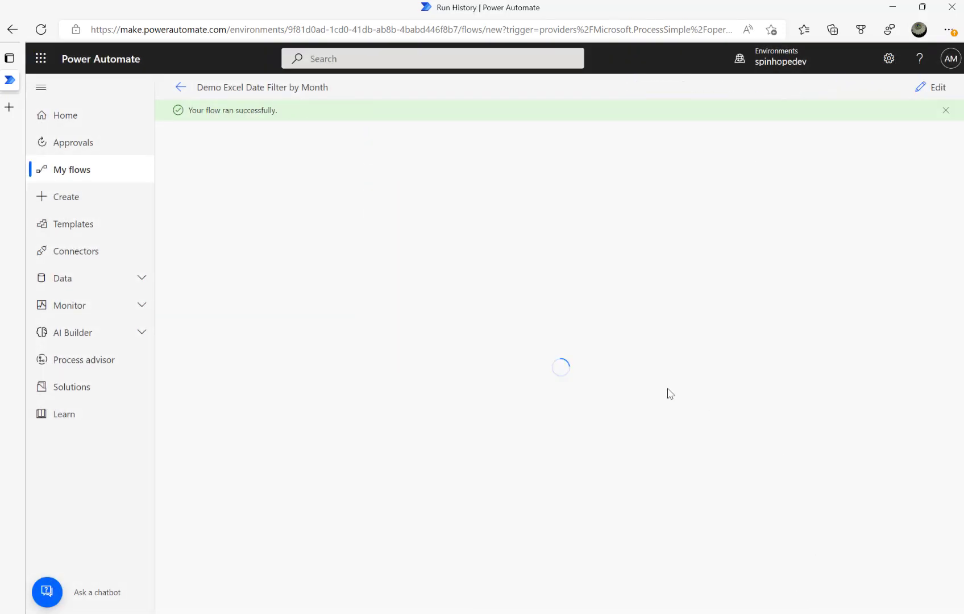
left_click(470, 263)
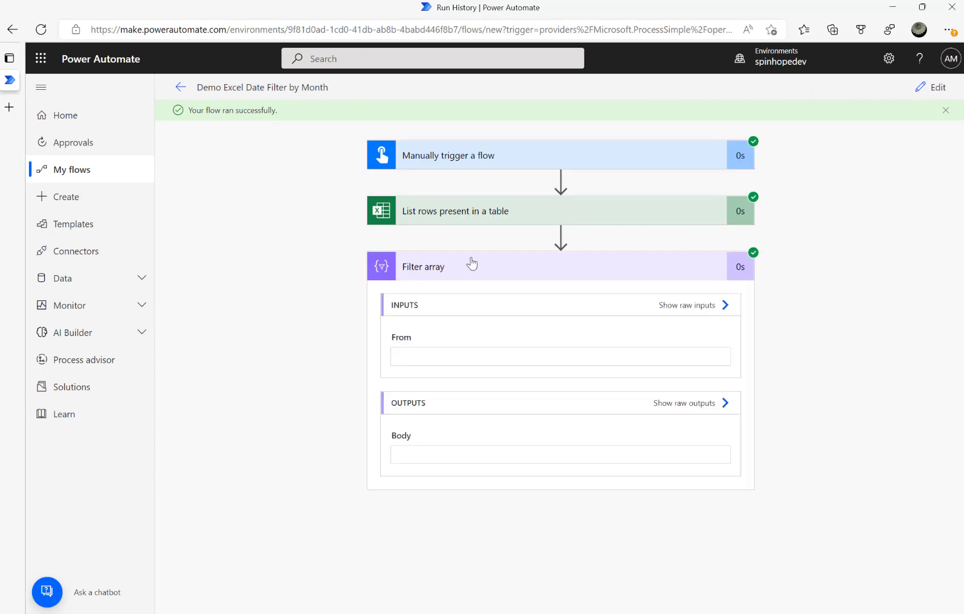
left_click_drag(434, 529, 326, 533)
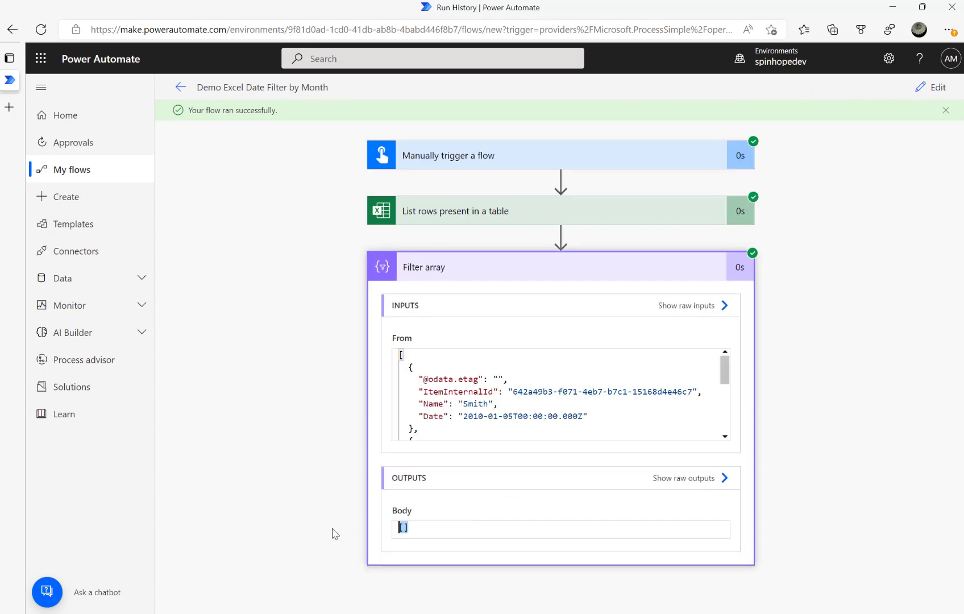
left_click(929, 88)
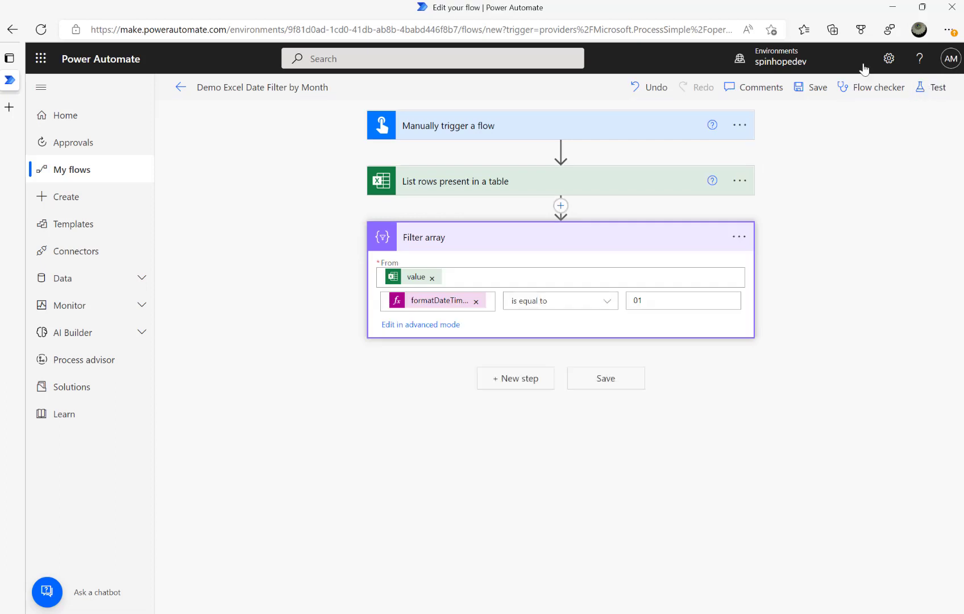
- Wrap the month expression as int(formatDateTime(item()?['Date'],'MM')), keeping 01 as the comparison value
left_click(439, 301)
type("int")
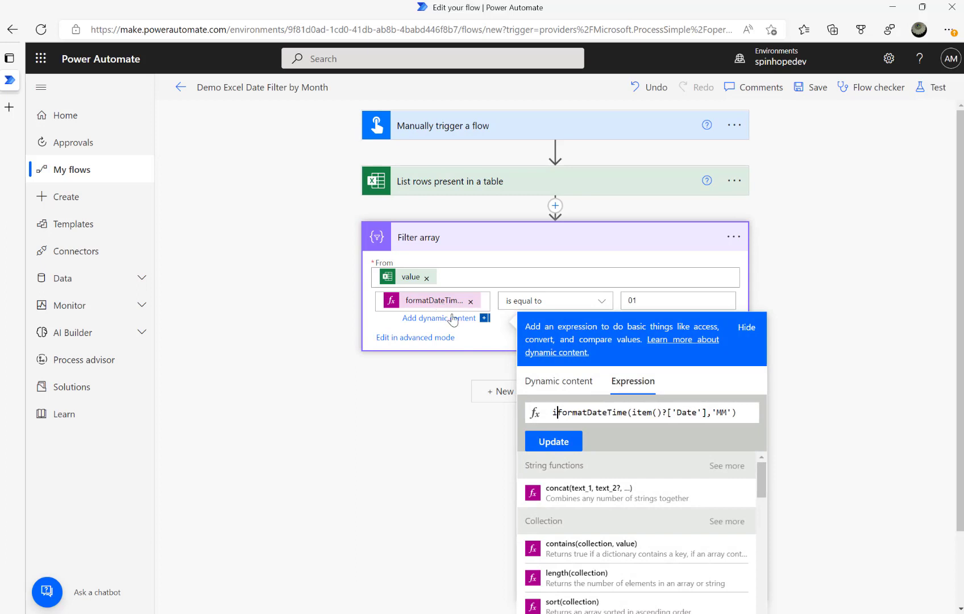
type("(")
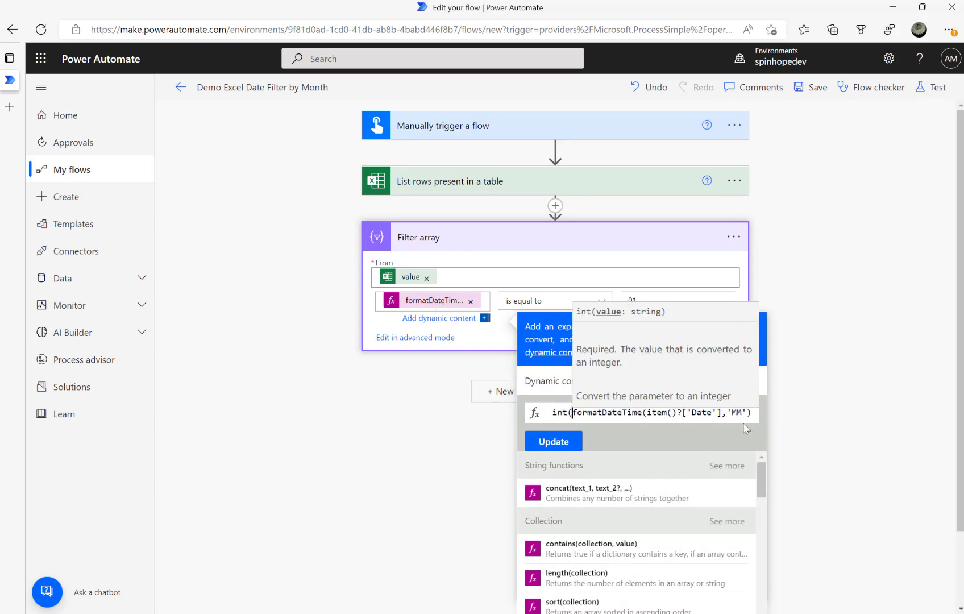
type(")")
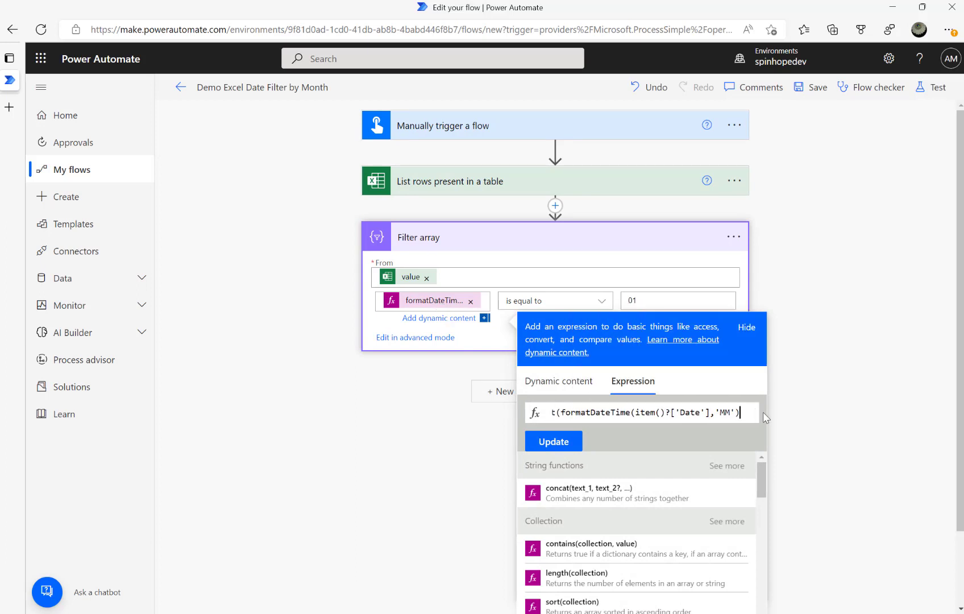
type(")")
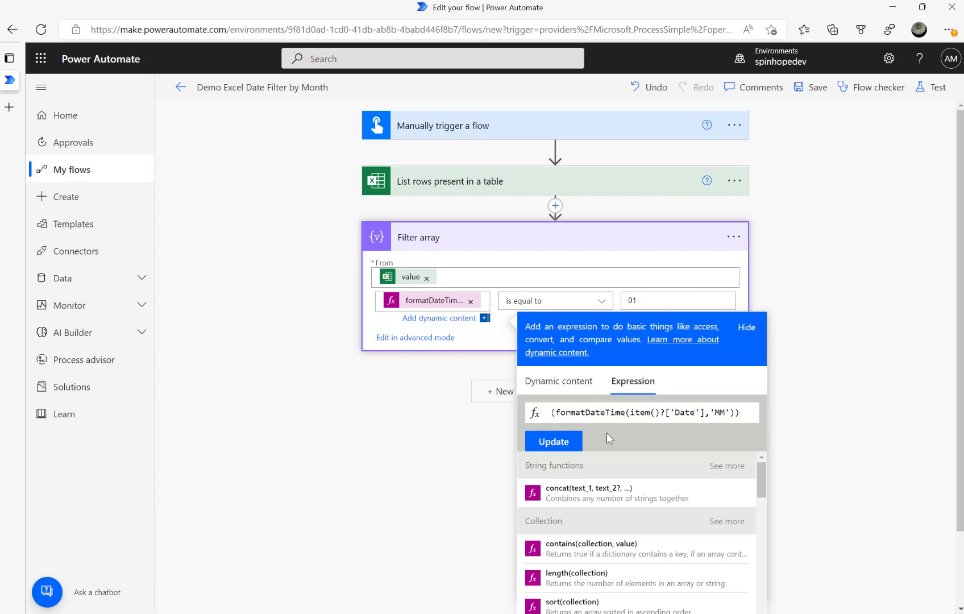
left_click(564, 446)
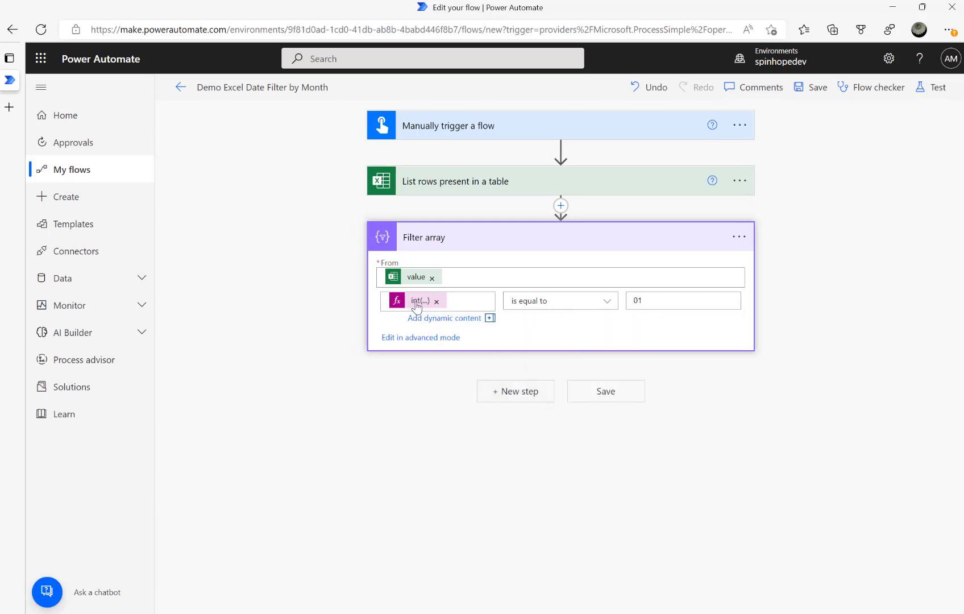
left_click(650, 301)
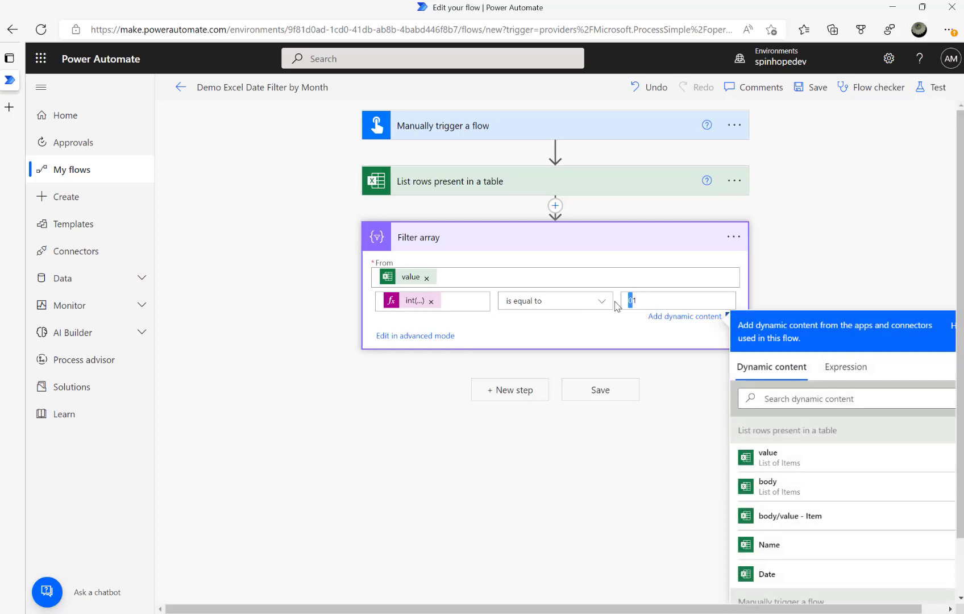
- Save and manually run the flow with the int-wrapped month condition
left_click(919, 92)
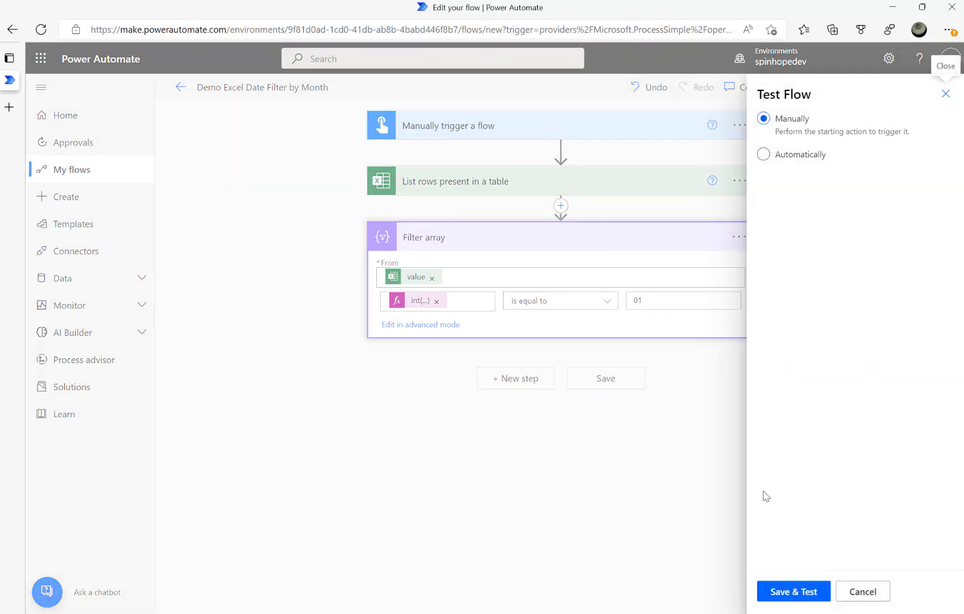
left_click(798, 599)
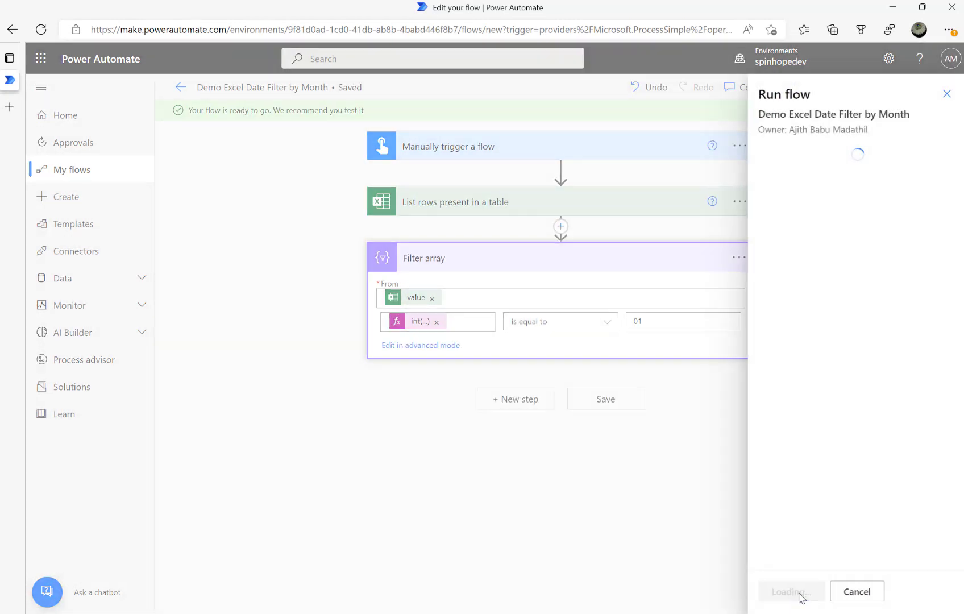
left_click(798, 592)
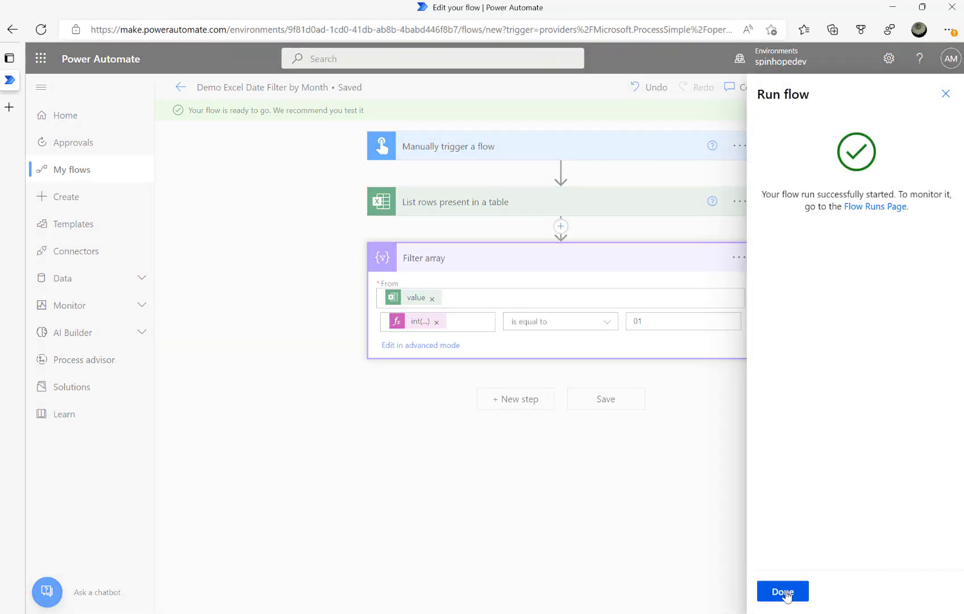
left_click(790, 593)
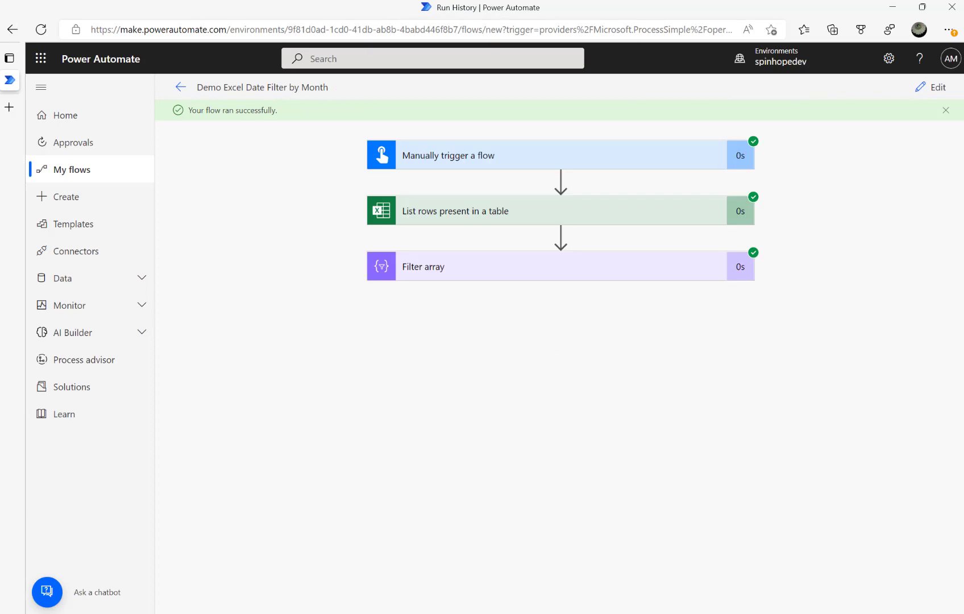
- Check the three employee dates in the Excel workbook, then return to the run results
key("alt+Tab")
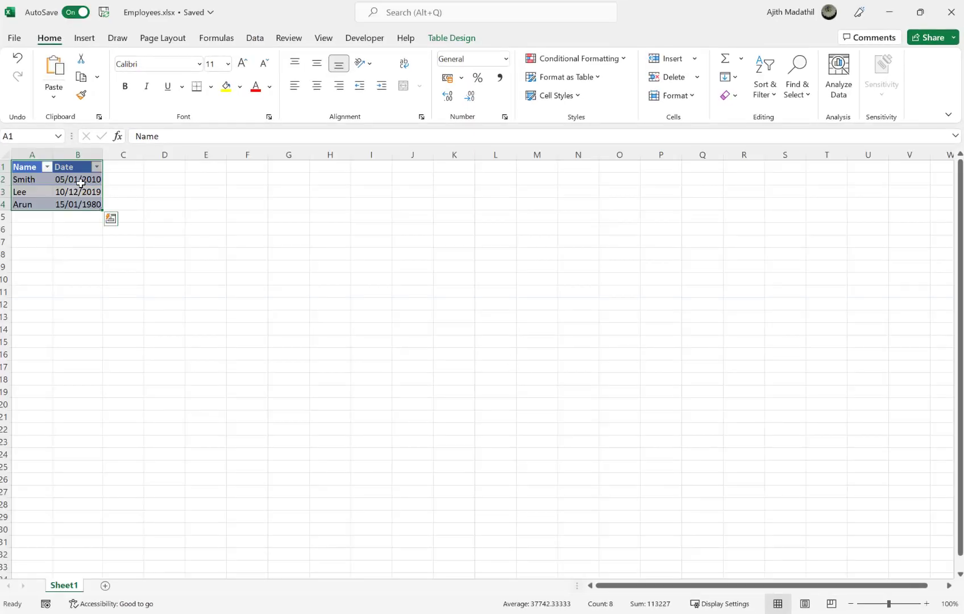
left_click(83, 183)
left_click(79, 197)
left_click(80, 202)
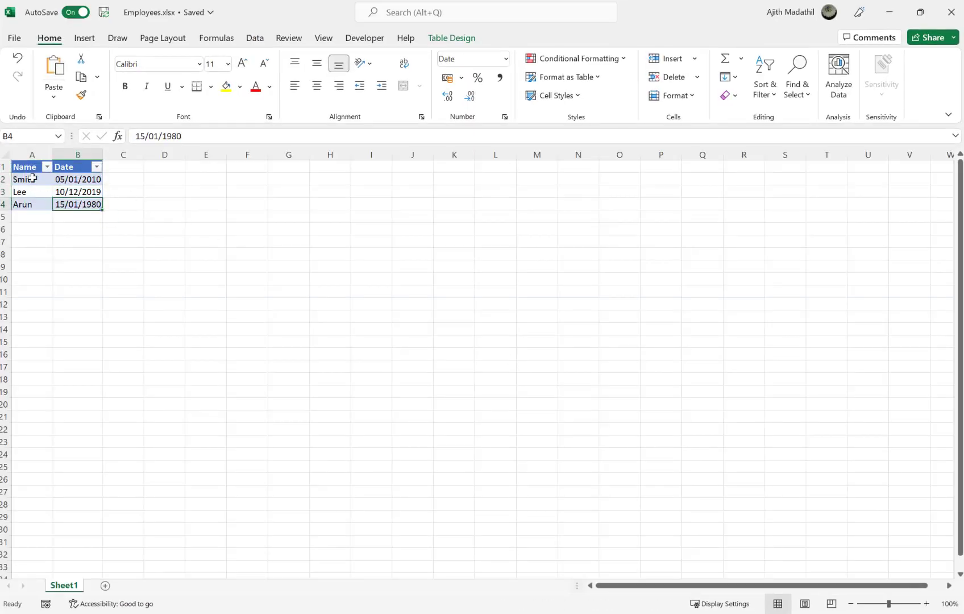
left_click(889, 12)
- Check Filter array's raw output shows only the January rows 2010-01-05 and 1980-01-15
left_click(511, 268)
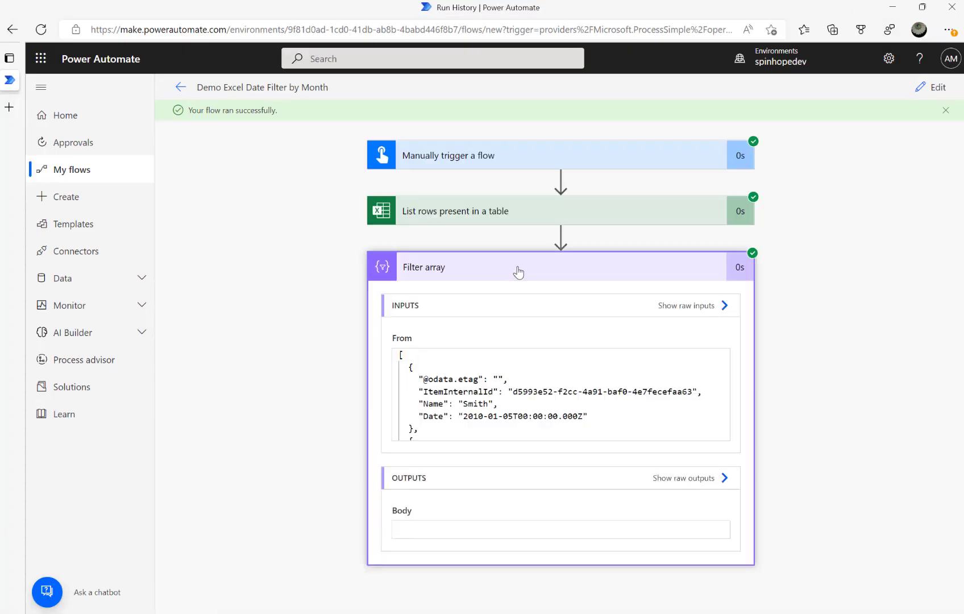
scroll(714, 392, "down", 1)
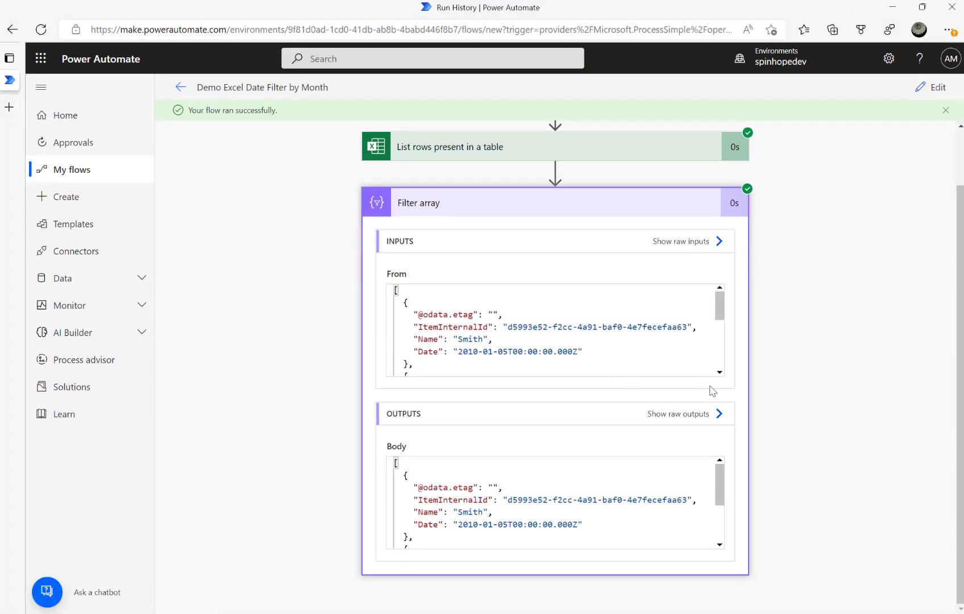
left_click(681, 419)
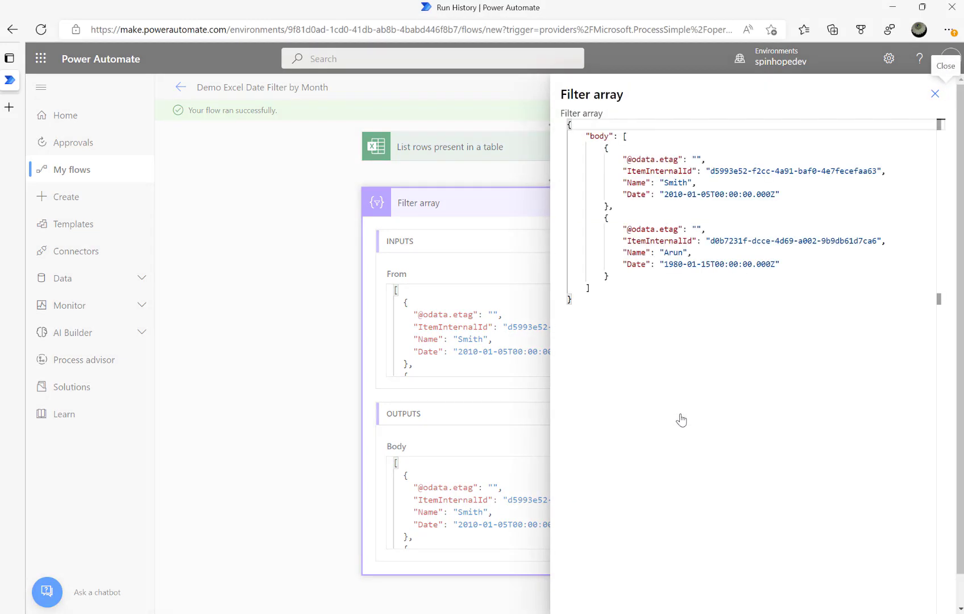
left_click_drag(631, 186, 694, 186)
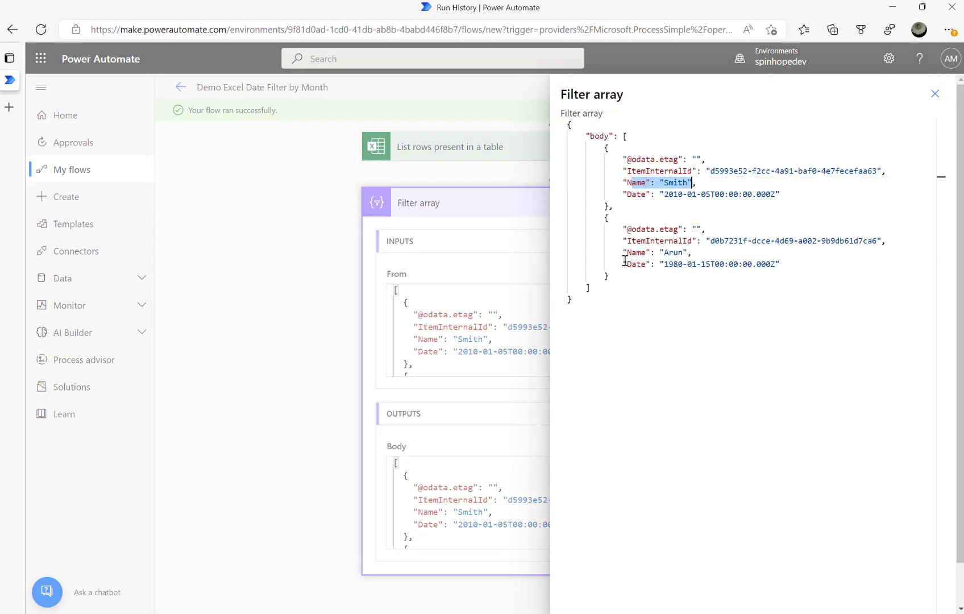
left_click_drag(625, 259, 706, 265)
left_click_drag(687, 194, 711, 194)
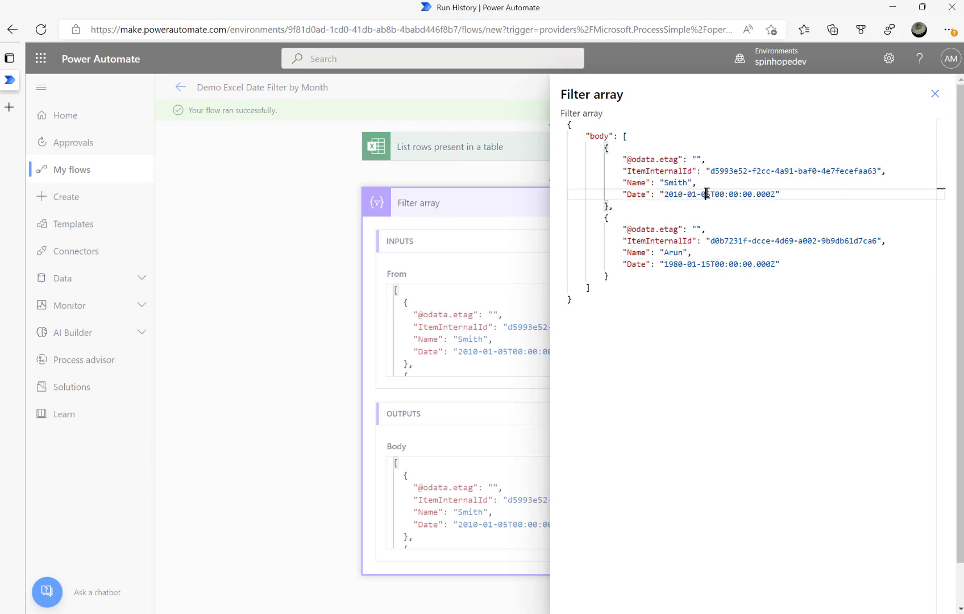
left_click(935, 94)
- Change the condition's compared month value from 01 to 12
left_click(939, 88)
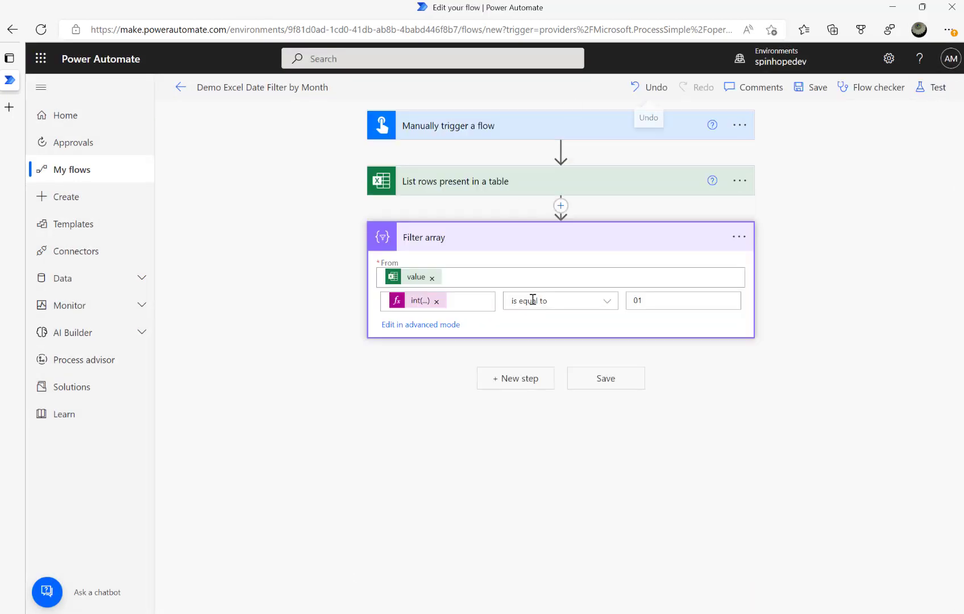
key("BackSpace")
key("BackSpace")
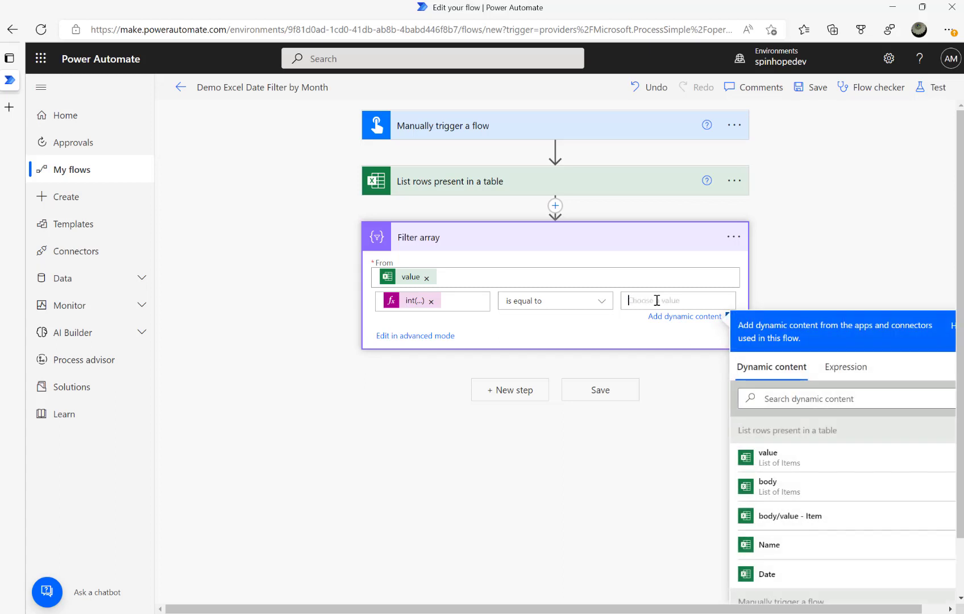
type("12")
- Save and manually run the flow with the month-12 condition
left_click(929, 87)
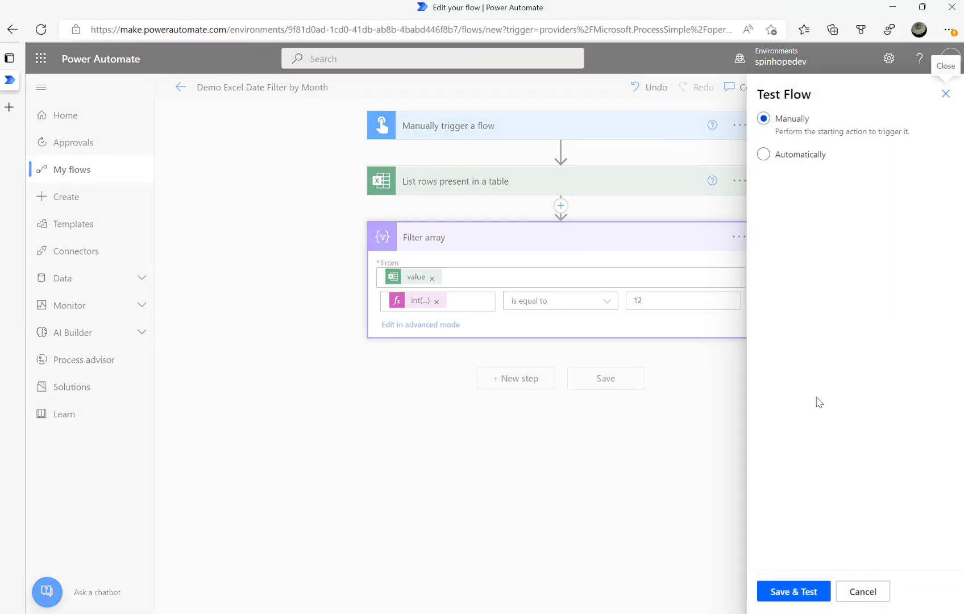
left_click(794, 592)
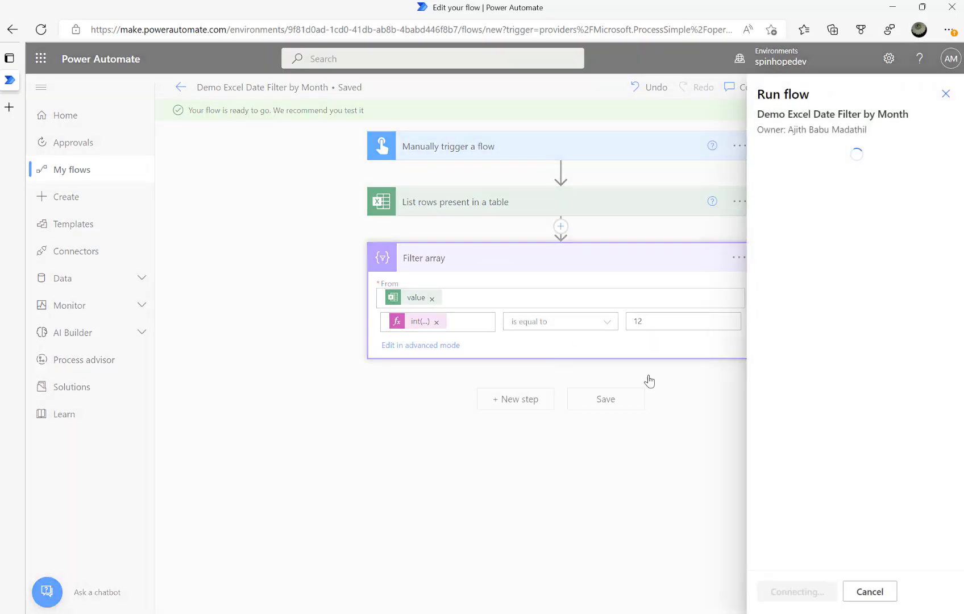
left_click(783, 592)
left_click(782, 591)
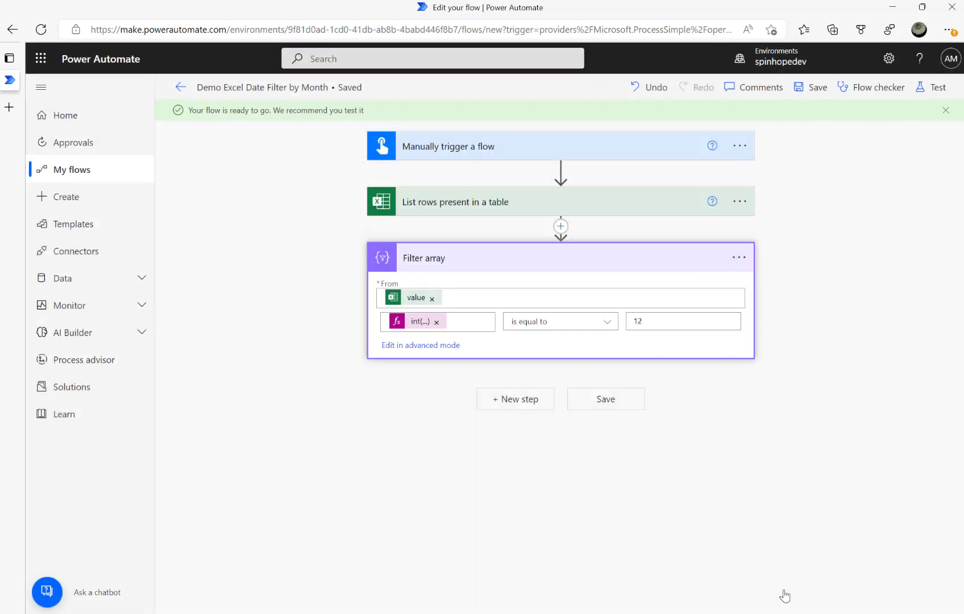
- Check Filter array's raw output returned only the December row dated 2019-12-10
left_click(437, 267)
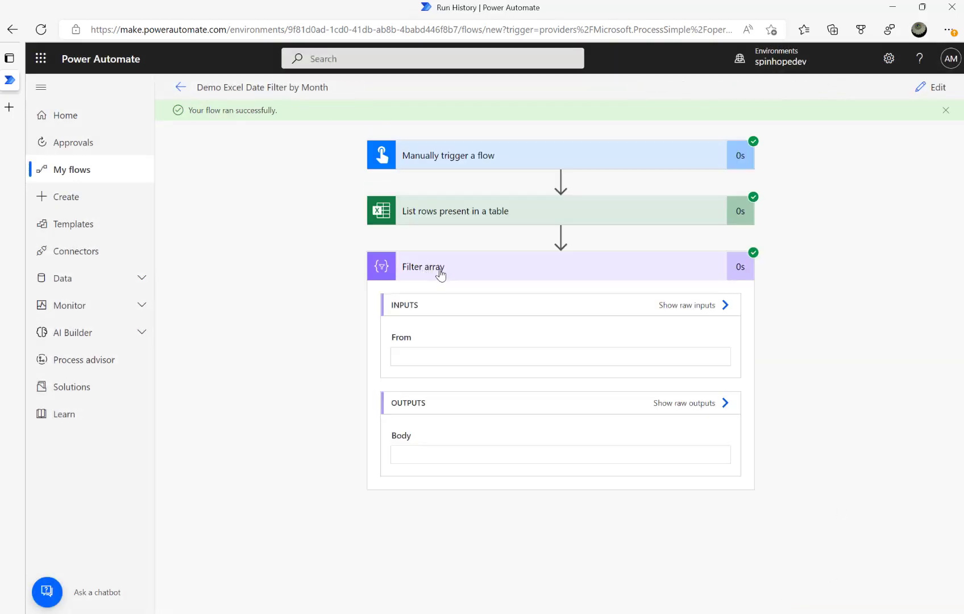
scroll(783, 498, "down", 2)
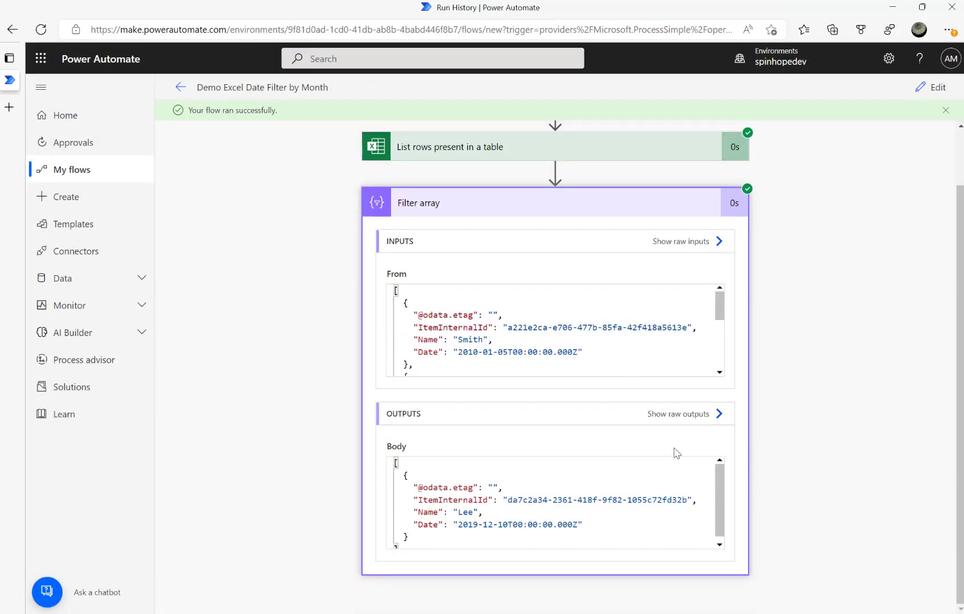
left_click(672, 418)
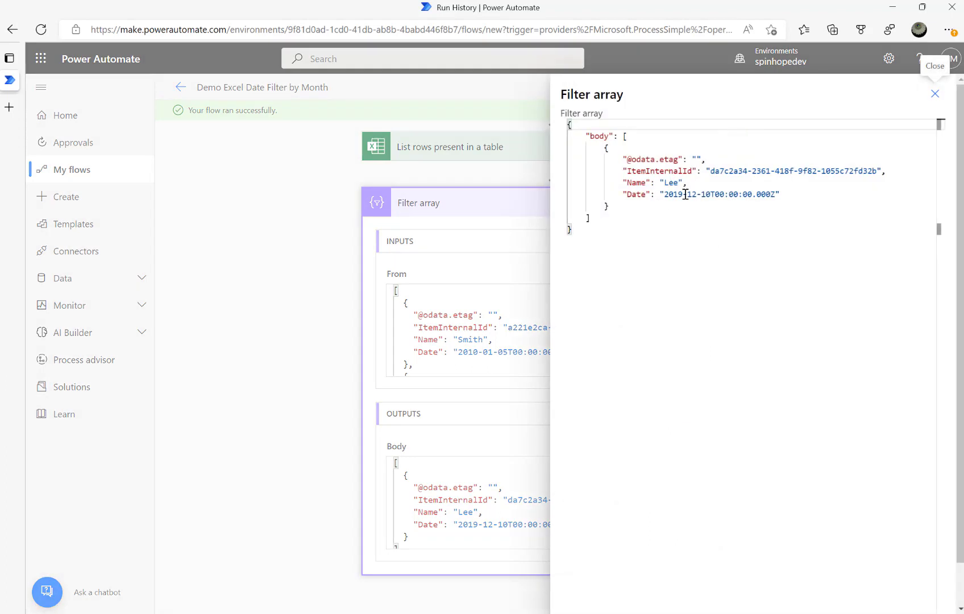
double_click(712, 194)
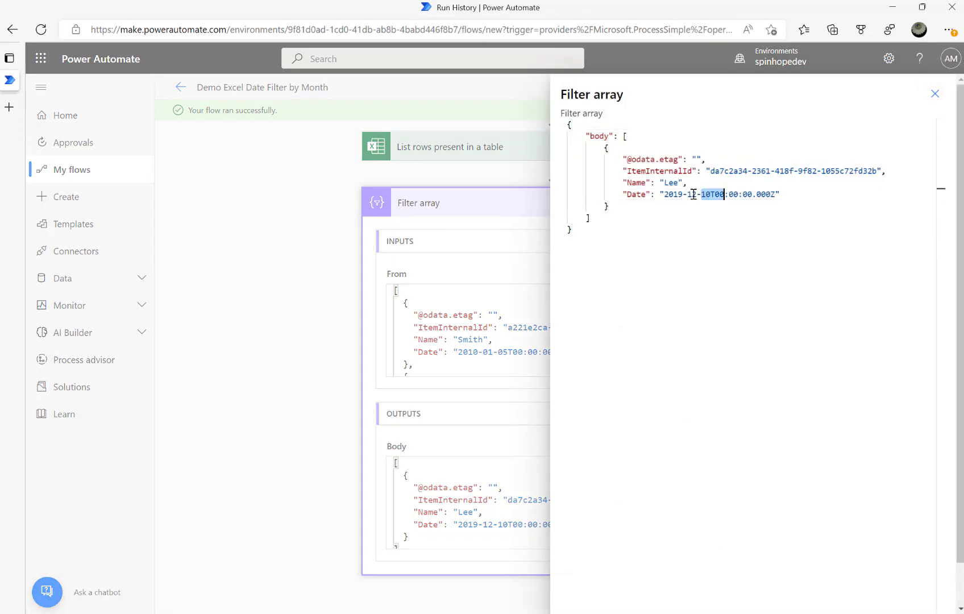
left_click(935, 95)
left_click(925, 86)
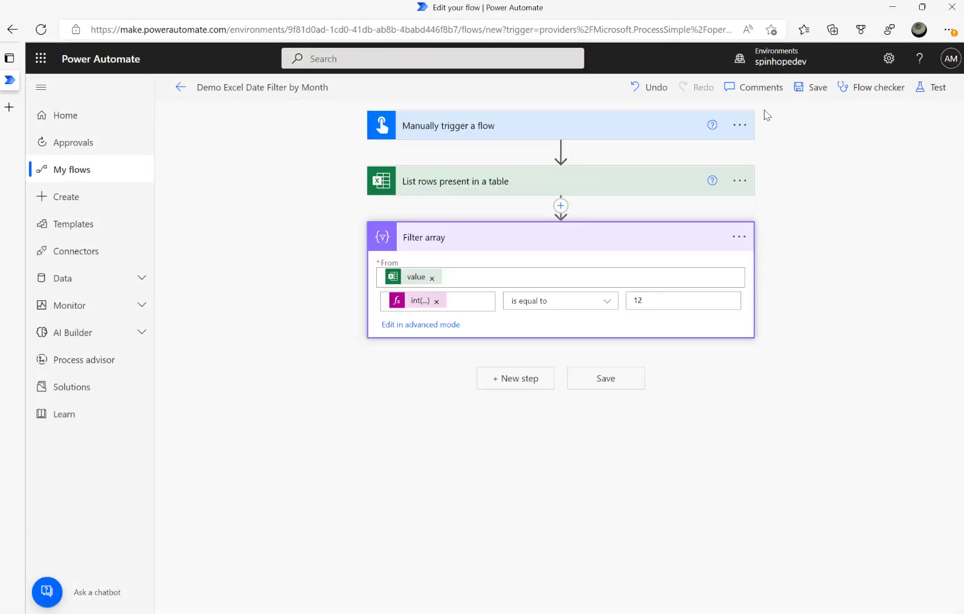
left_click(420, 300)
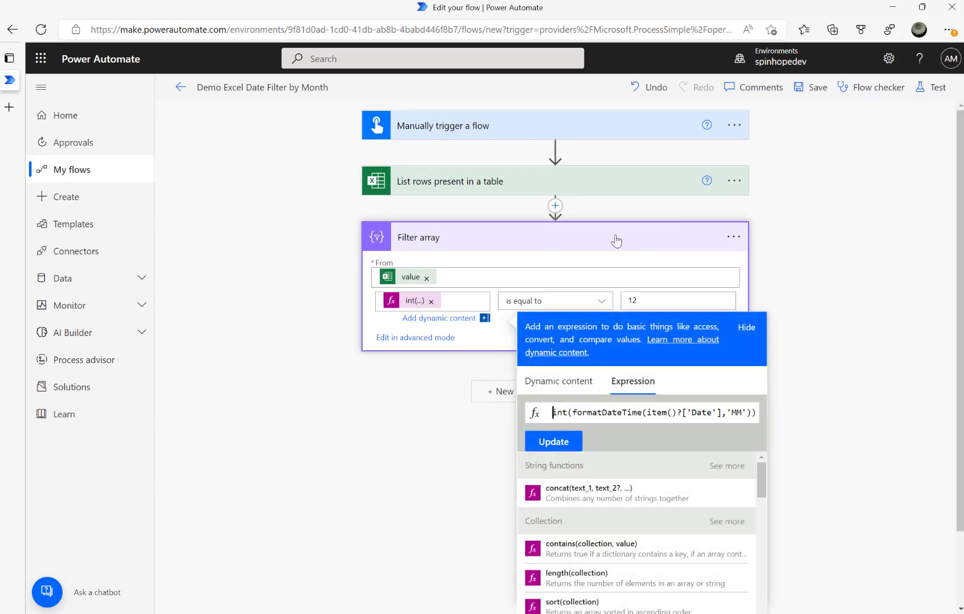
left_click(418, 177)
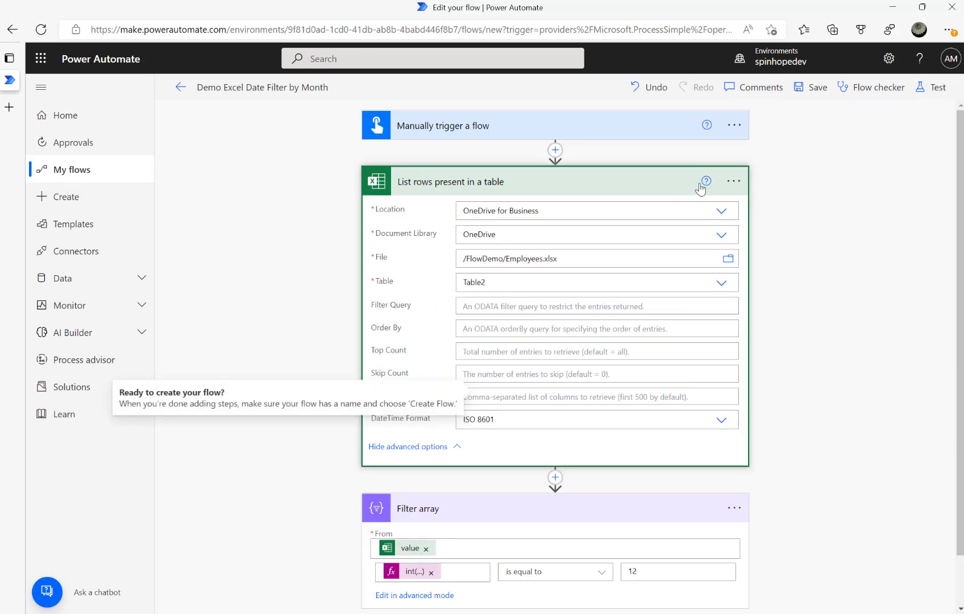
left_click(544, 185)
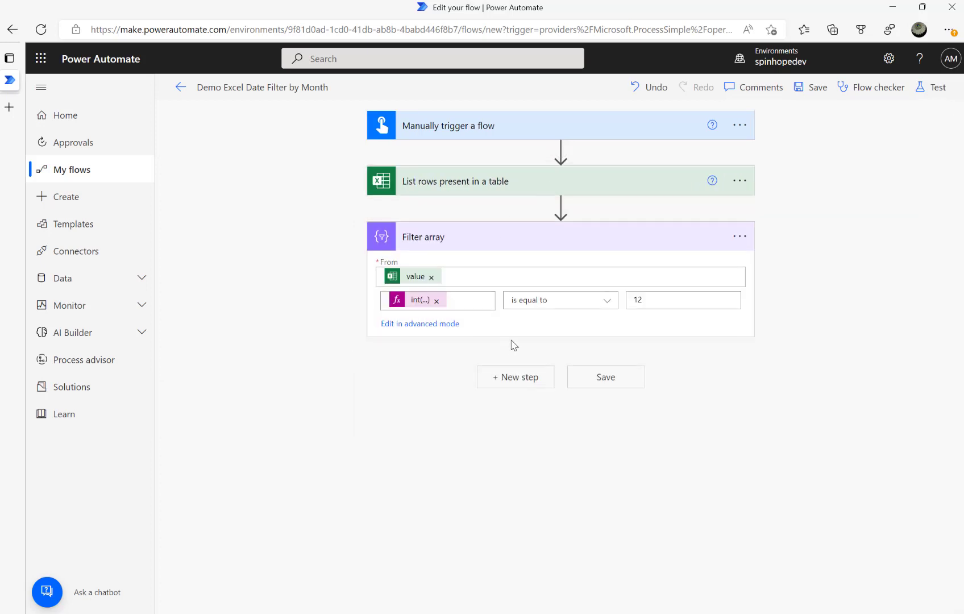